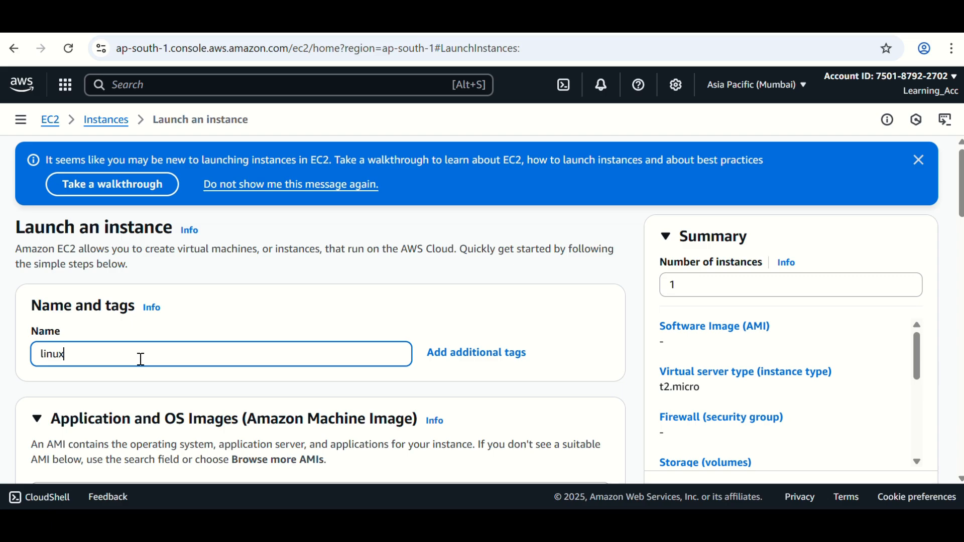
# Name the new instance linux-server1 and select key1 as its login key pair.
pyautogui.write('-server1')
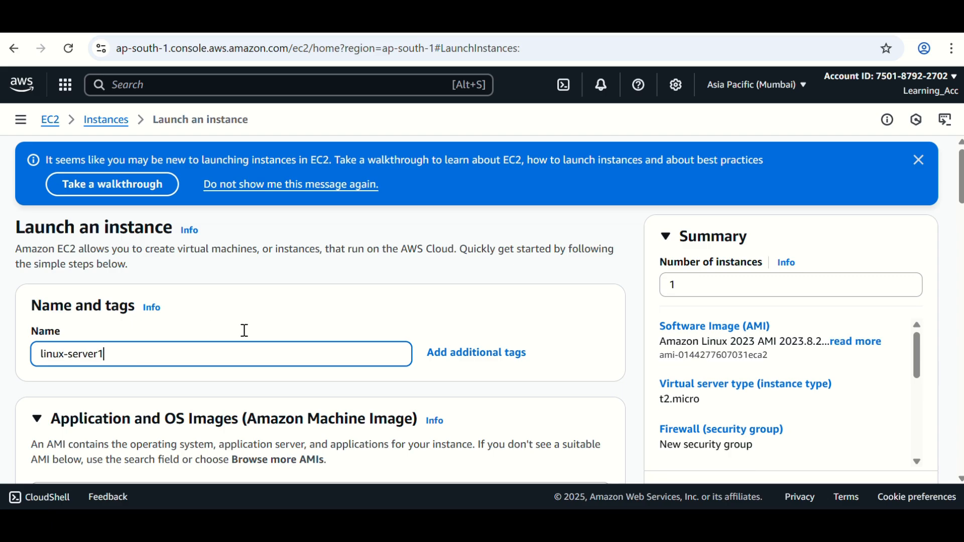
pyautogui.scroll(-3, 343, 399)
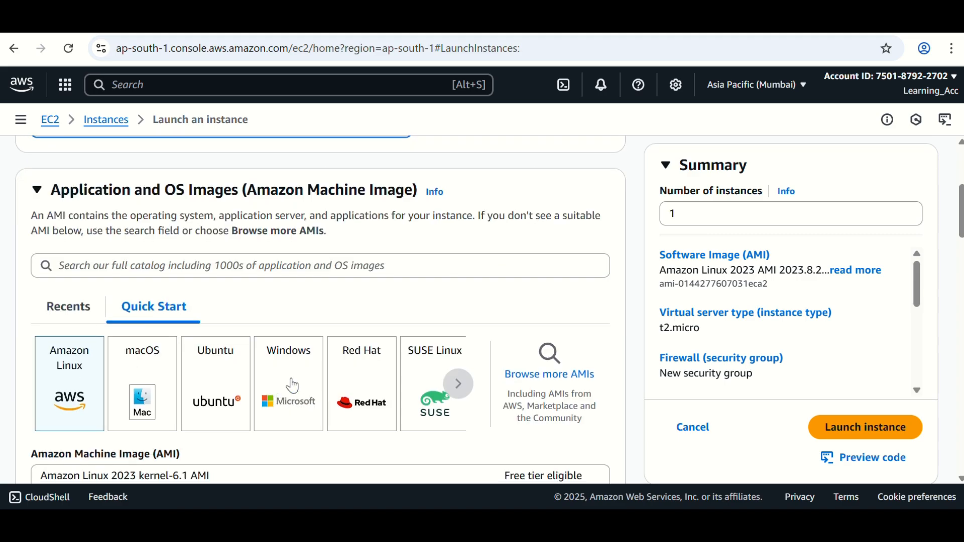
pyautogui.scroll(-2, 267, 397)
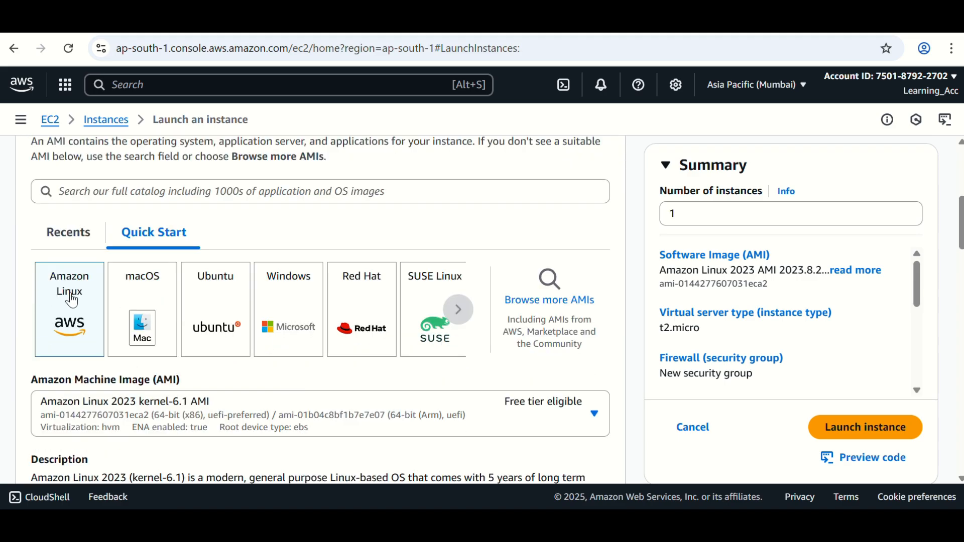
pyautogui.scroll(-3, 126, 416)
pyautogui.scroll(-6, 213, 384)
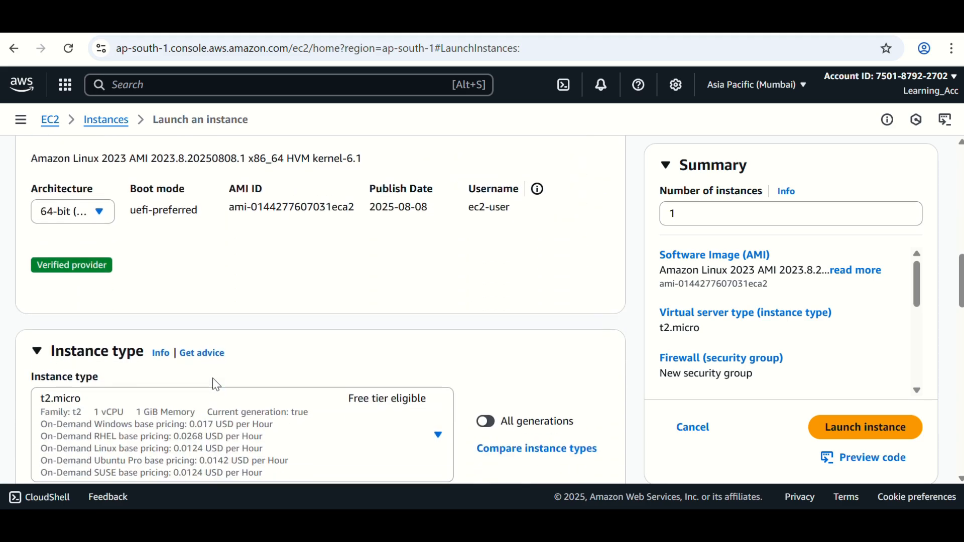
pyautogui.scroll(-1, 216, 385)
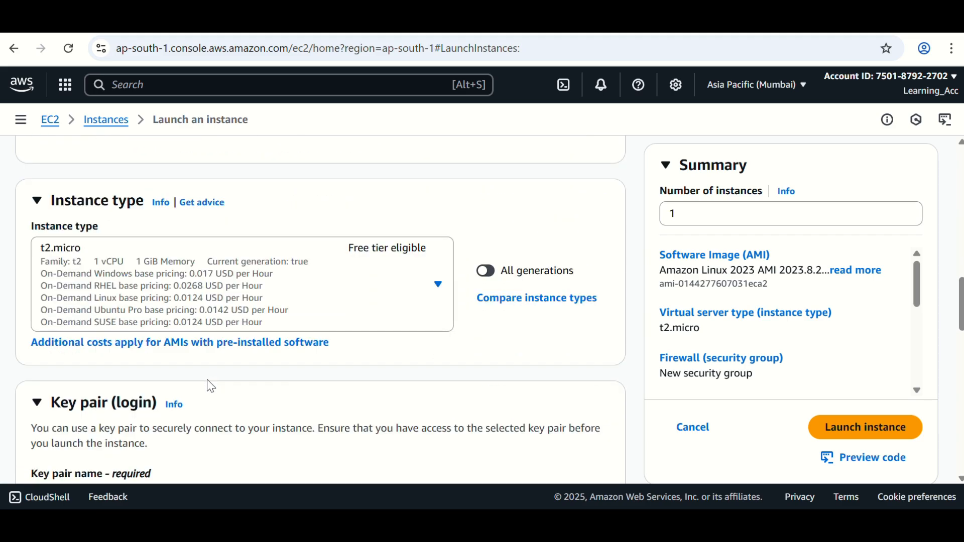
pyautogui.scroll(-3, 176, 366)
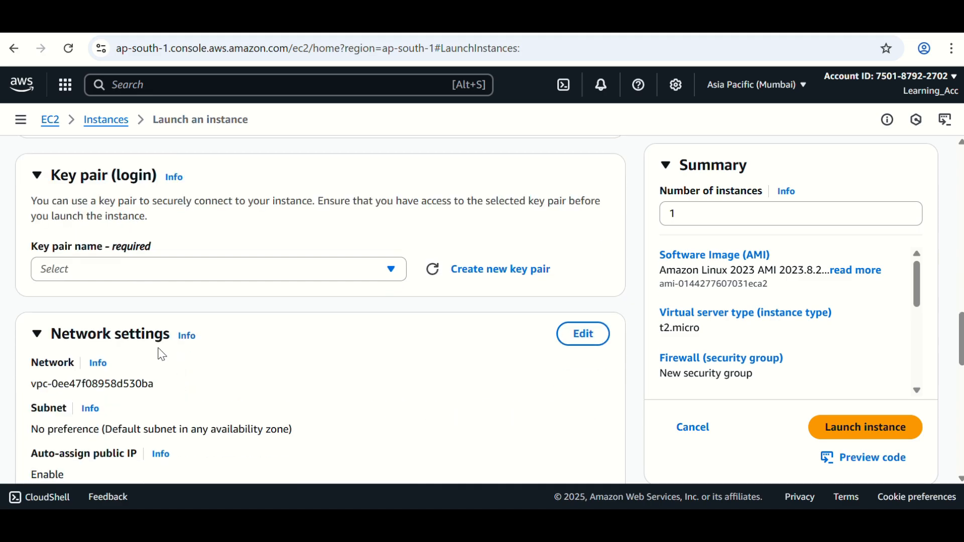
pyautogui.click(232, 273)
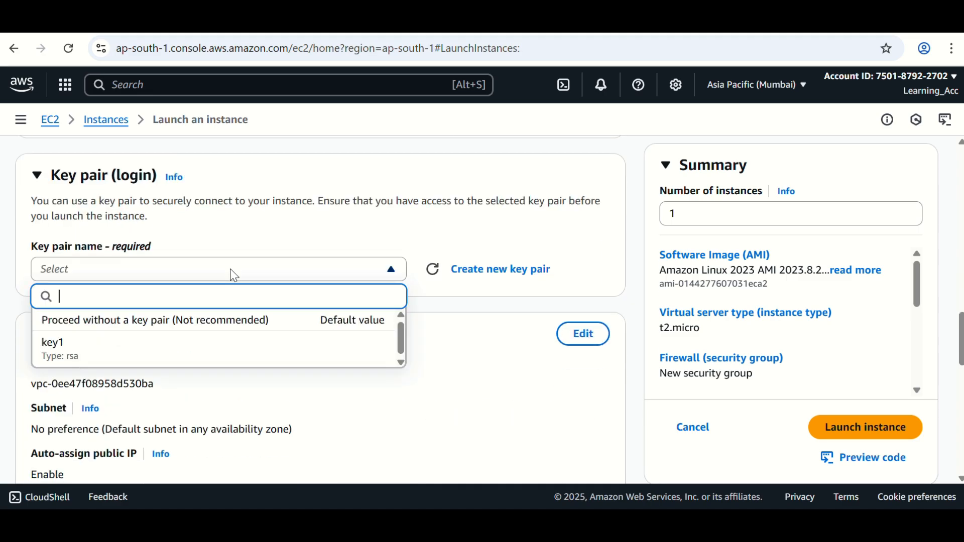
pyautogui.click(68, 358)
# Review the firewall and storage settings and launch the instance with them as preset.
pyautogui.scroll(-7, 243, 347)
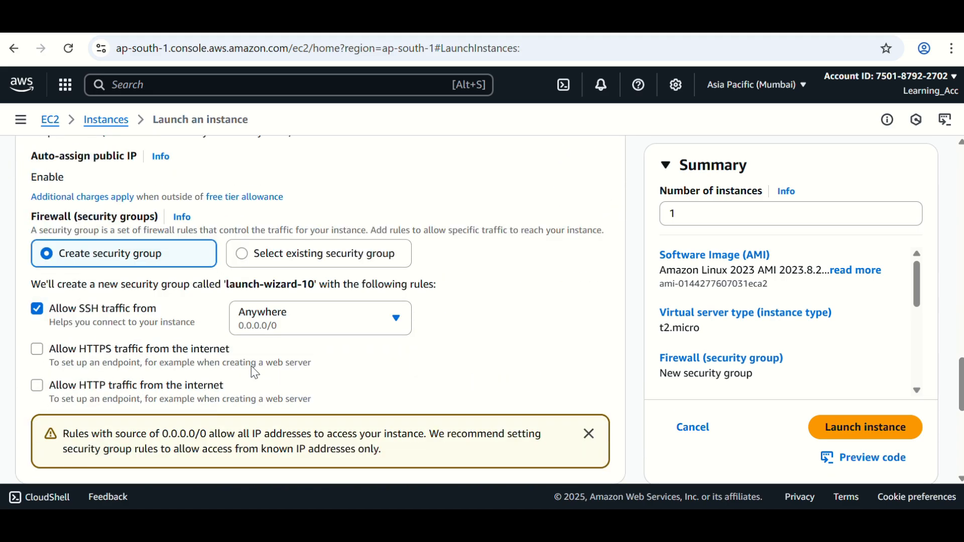
pyautogui.scroll(-3, 251, 376)
pyautogui.scroll(2, 194, 312)
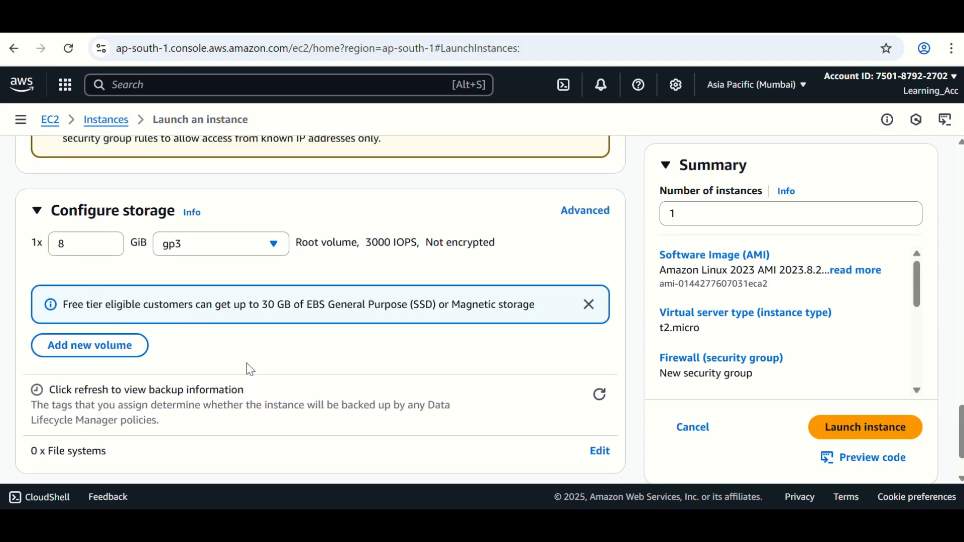
pyautogui.scroll(-2, 382, 412)
pyautogui.scroll(10, 355, 434)
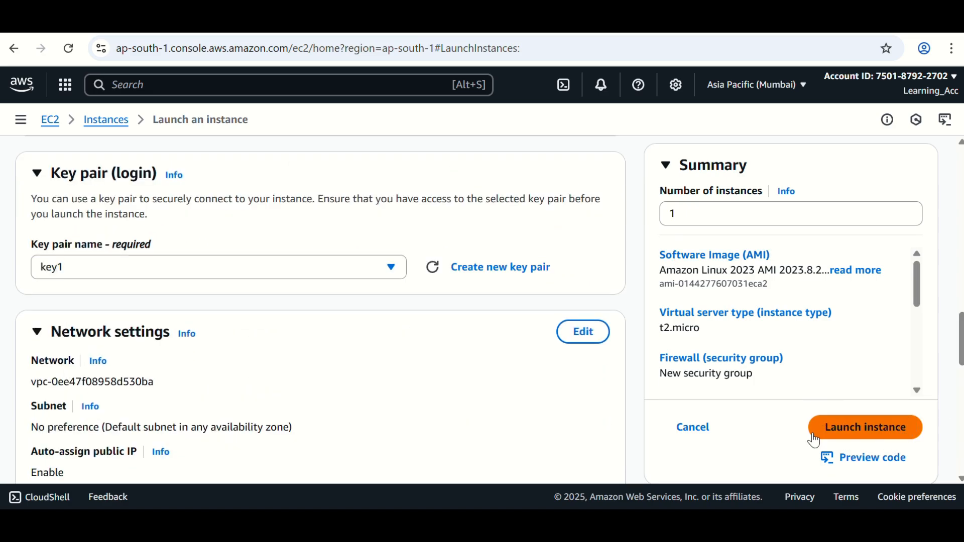
pyautogui.click(858, 429)
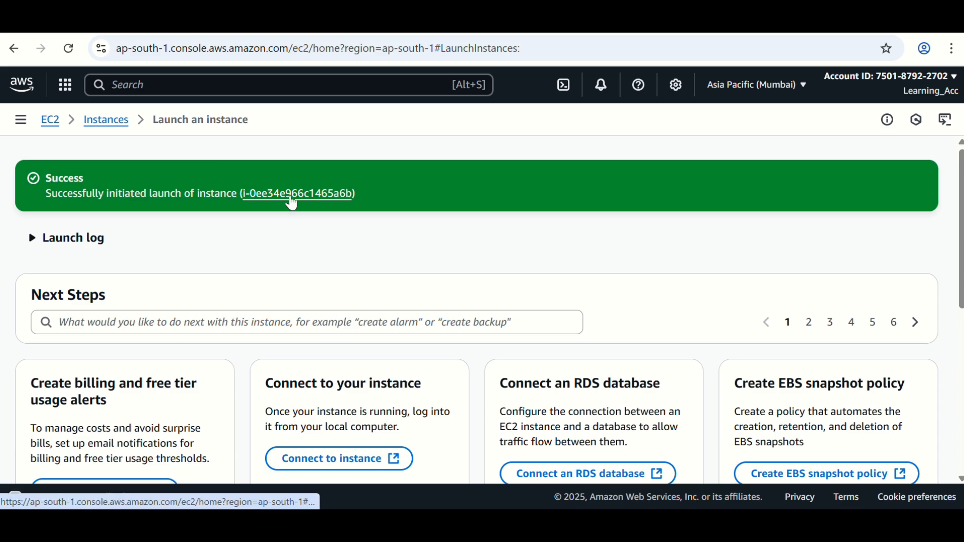
# Go to the instances list through the launched instance's summary and refresh it until linux-server1 completes its status checks.
pyautogui.click(292, 195)
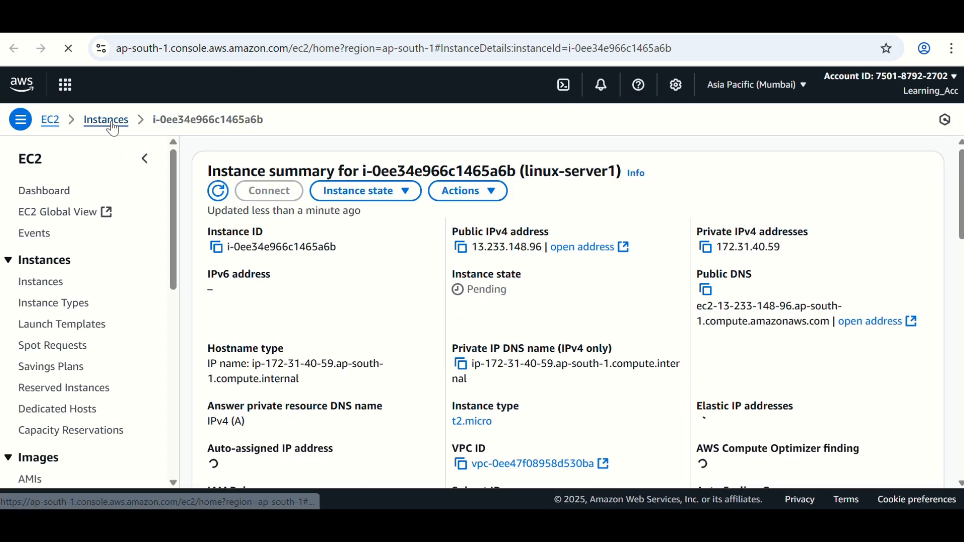
pyautogui.click(107, 120)
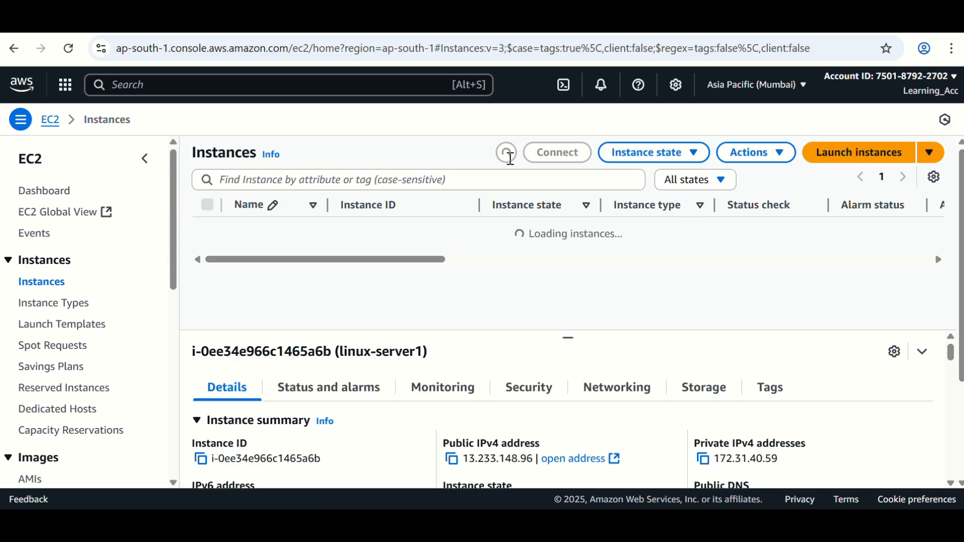
pyautogui.click(511, 161)
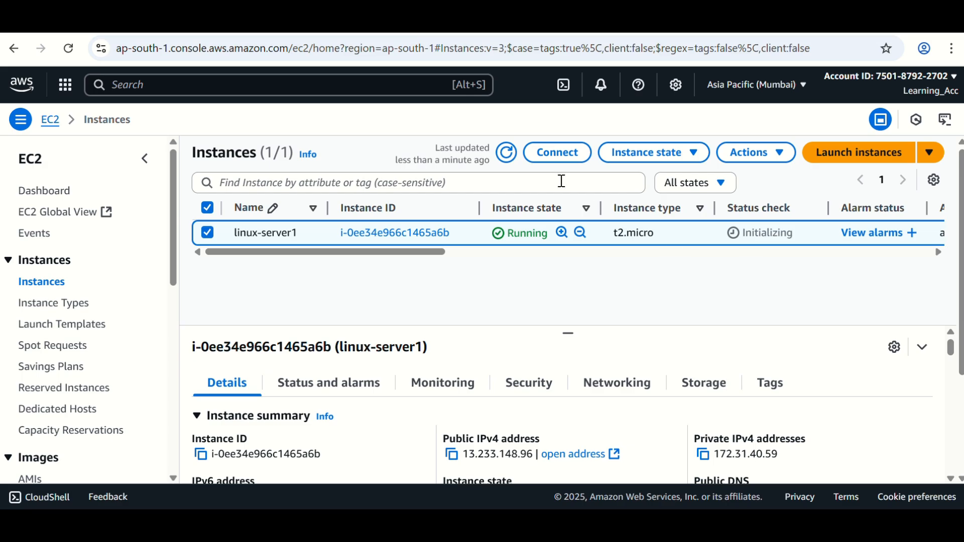
pyautogui.click(508, 152)
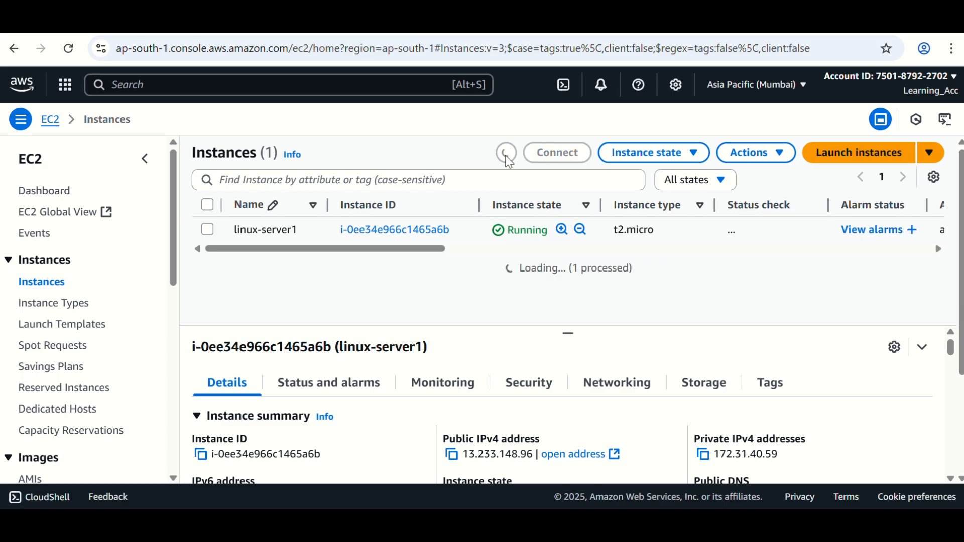
pyautogui.click(506, 156)
pyautogui.click(513, 161)
pyautogui.click(510, 156)
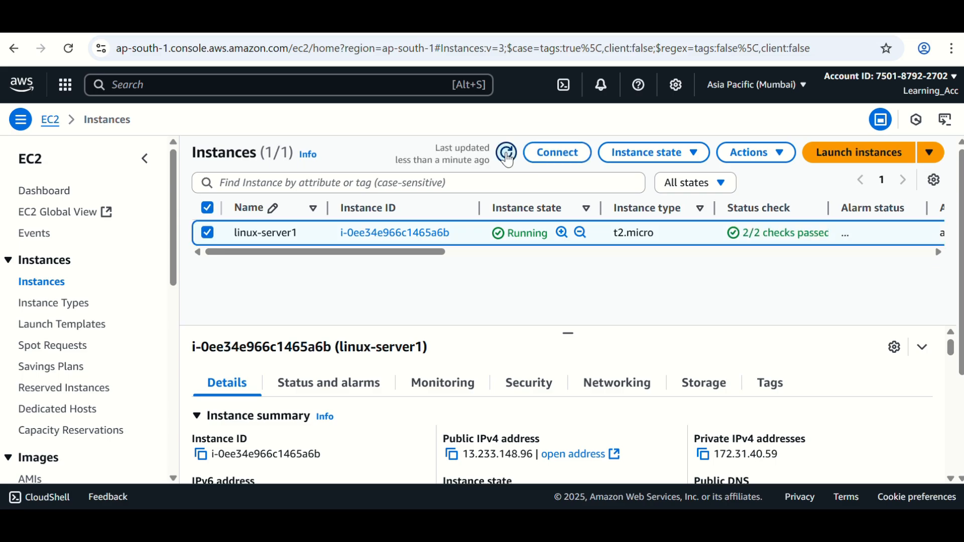
pyautogui.click(508, 156)
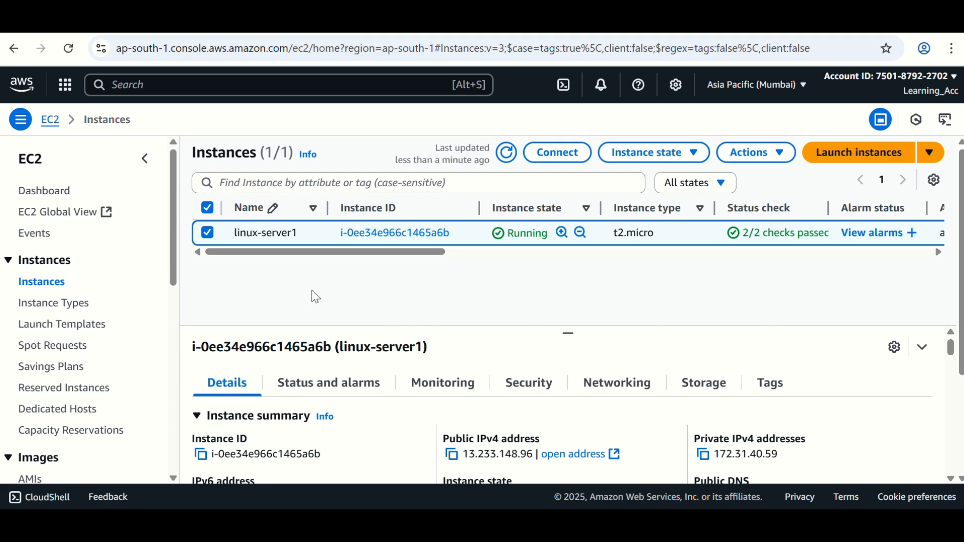
# Connect to linux-server1 in a browser terminal using its public IPv4 address and the username ec2-user.
pyautogui.click(551, 154)
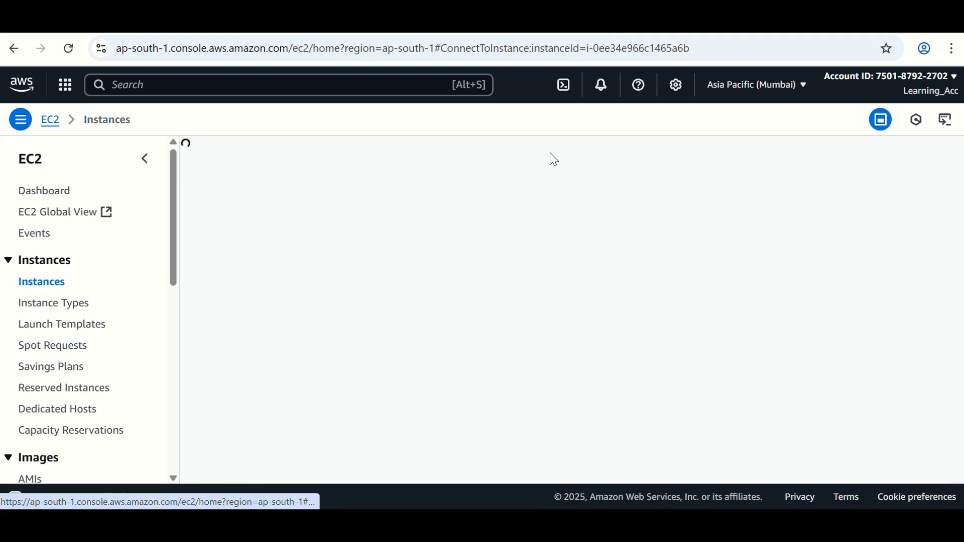
pyautogui.scroll(-3, 470, 308)
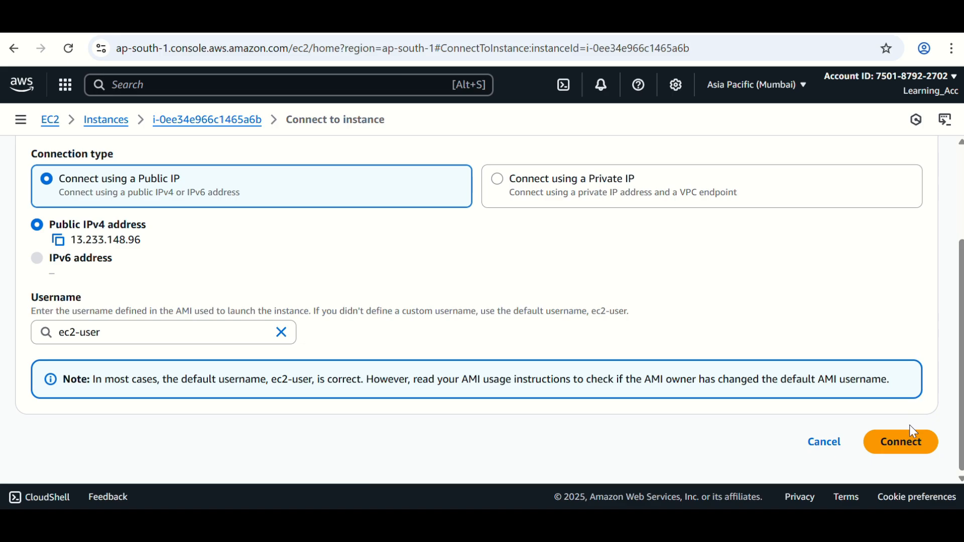
pyautogui.click(909, 441)
pyautogui.click(910, 441)
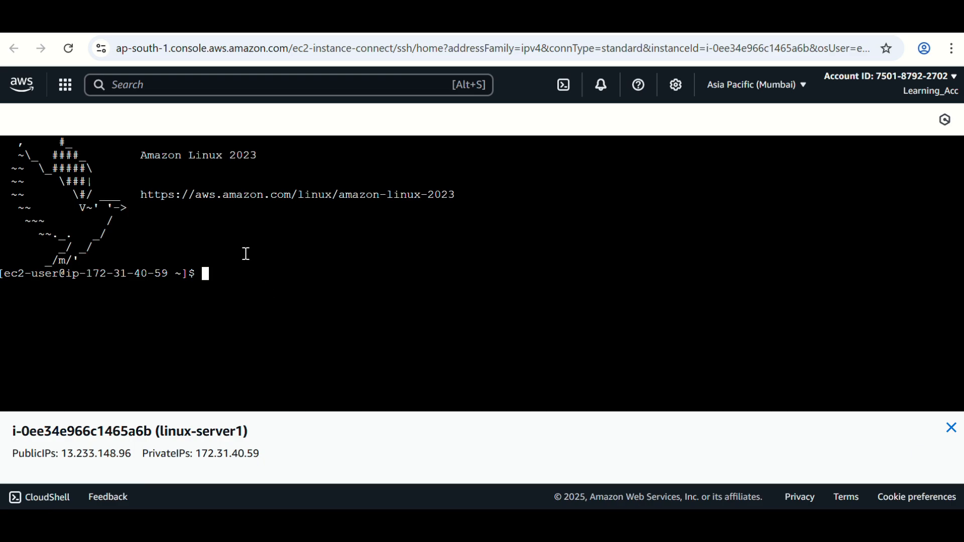
# Switch to the root user with sudo su and list the filesystem disk usage with df -h.
pyautogui.write('sudo su')
pyautogui.press('Return')
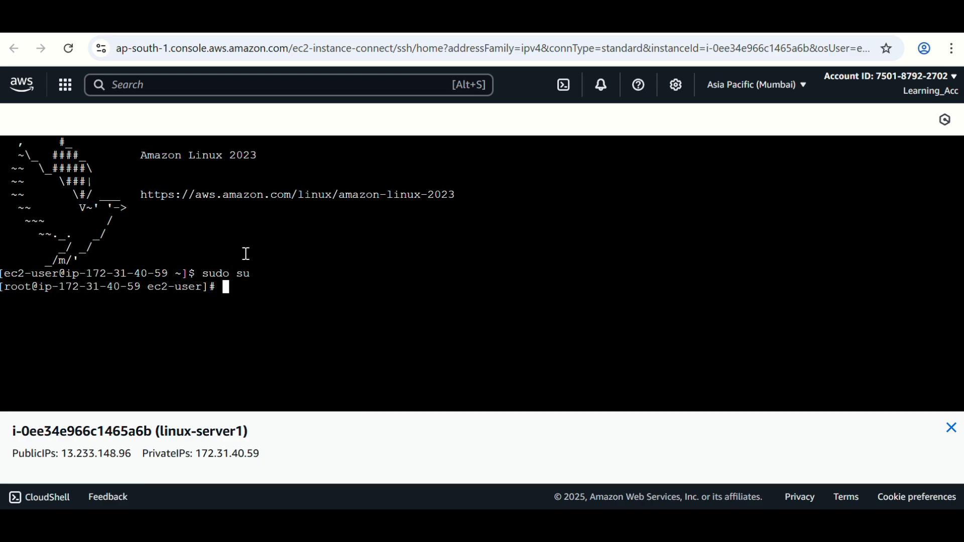
pyautogui.write('df -h')
pyautogui.press('Return')
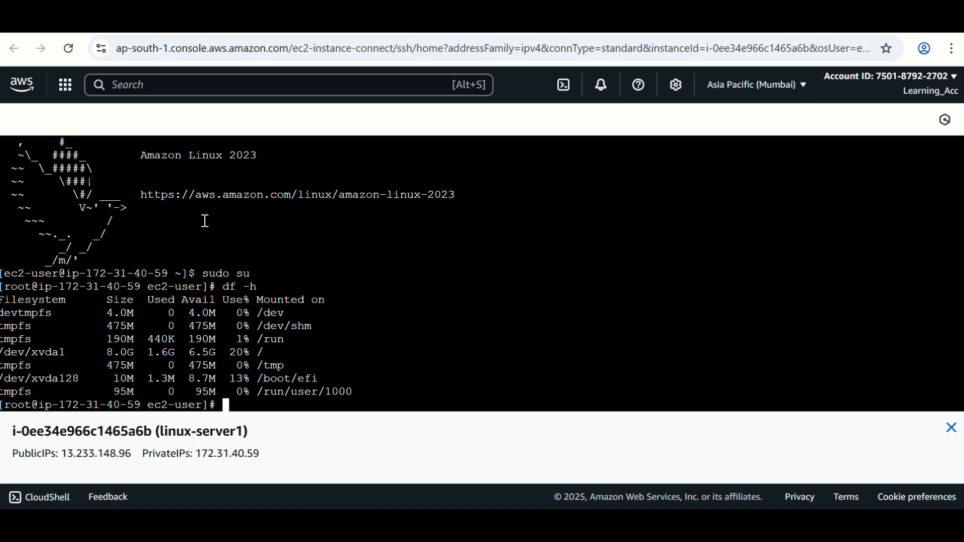
# Examine the size of the root filesystem /dev/xvda1 in the df -h output.
pyautogui.moveTo(88, 353); pyautogui.dragTo(136, 352)
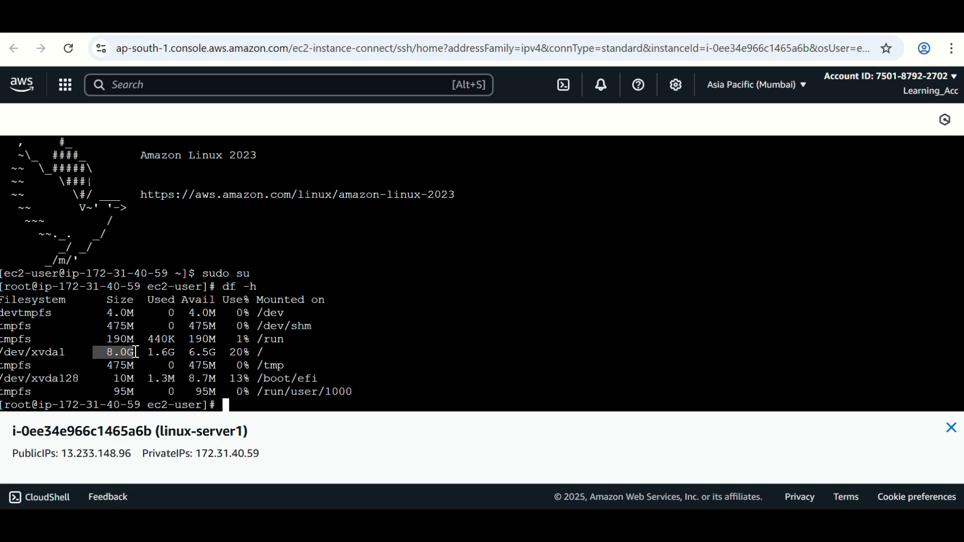
pyautogui.click(262, 353)
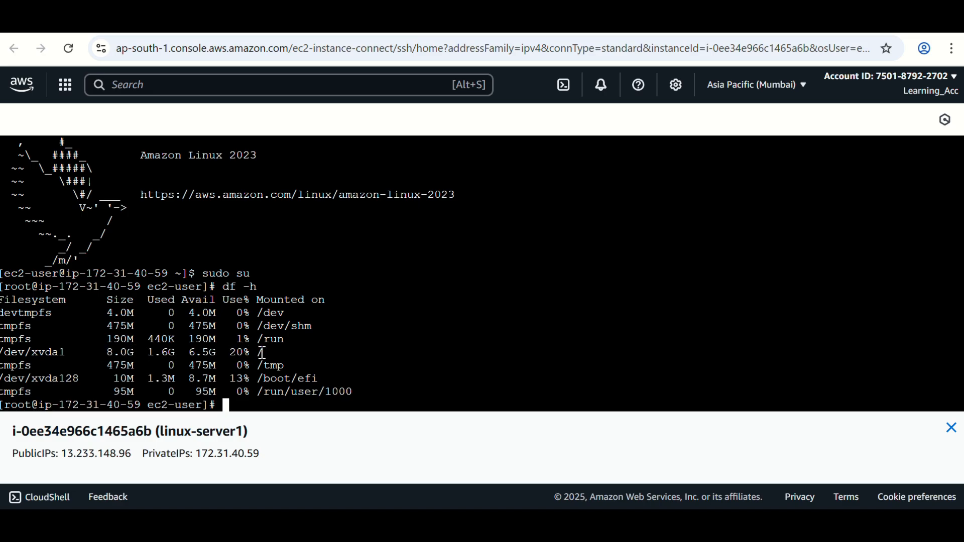
pyautogui.moveTo(101, 353); pyautogui.dragTo(129, 353)
pyautogui.click(232, 405)
pyautogui.moveTo(3, 354); pyautogui.dragTo(128, 353)
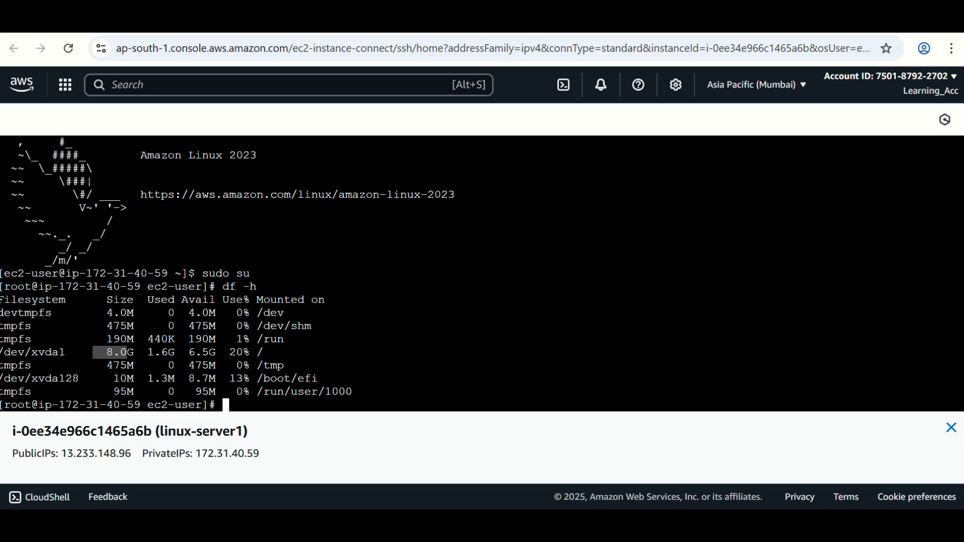
# Check the /dev/xvda volume size in the storage details of linux-server1 and compare it with the terminal's disk listing.
pyautogui.hotkey('ctrl', 'shift', 'Tab')
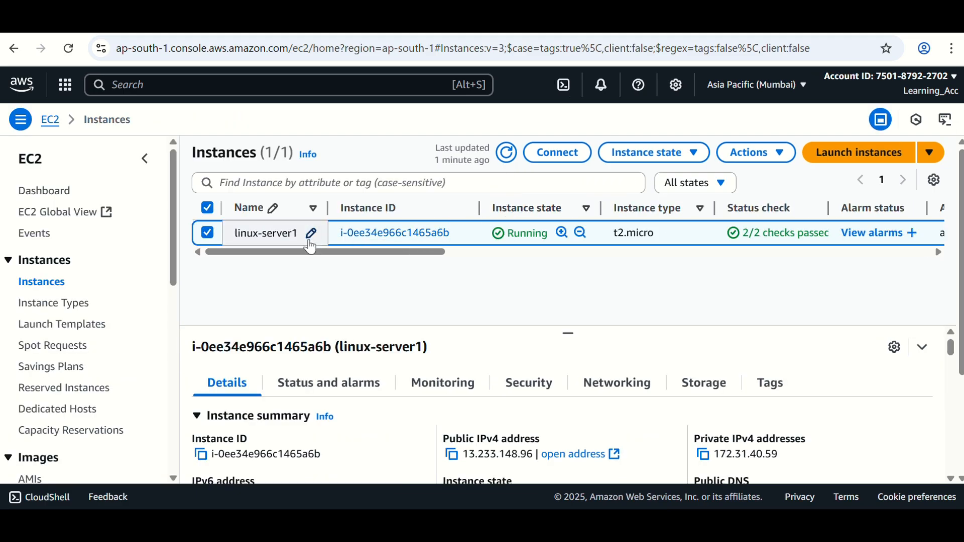
pyautogui.click(703, 384)
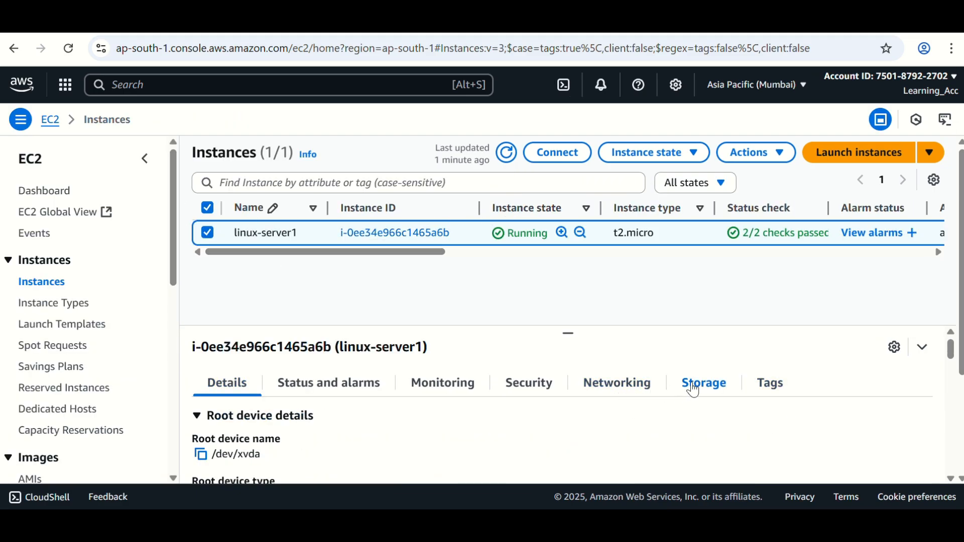
pyautogui.scroll(-3, 592, 423)
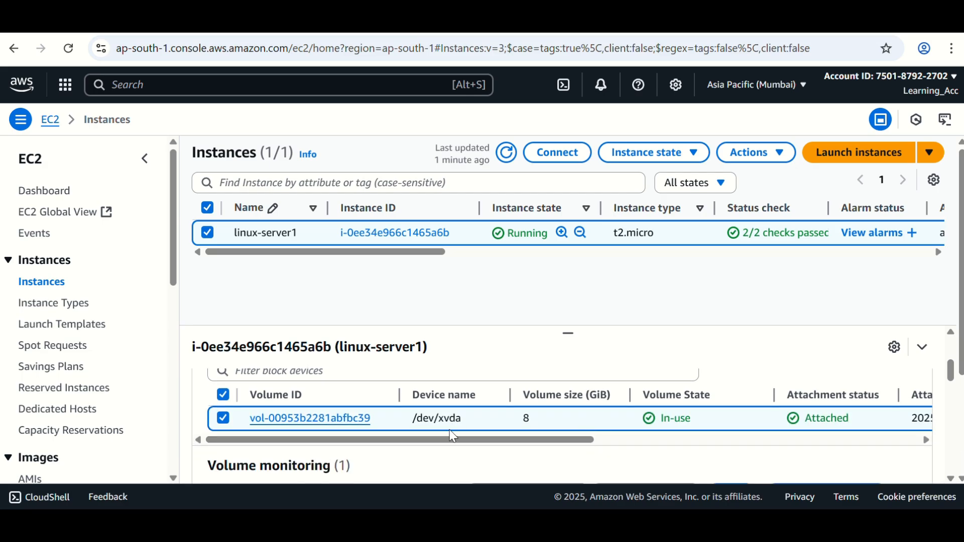
pyautogui.doubleClick(526, 418)
pyautogui.hotkey('ctrl', 'Tab')
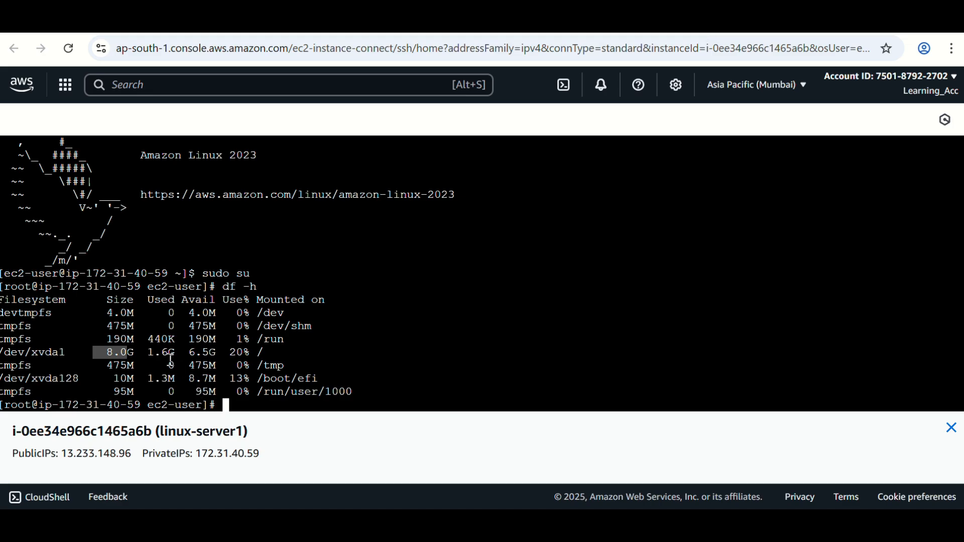
pyautogui.click(187, 359)
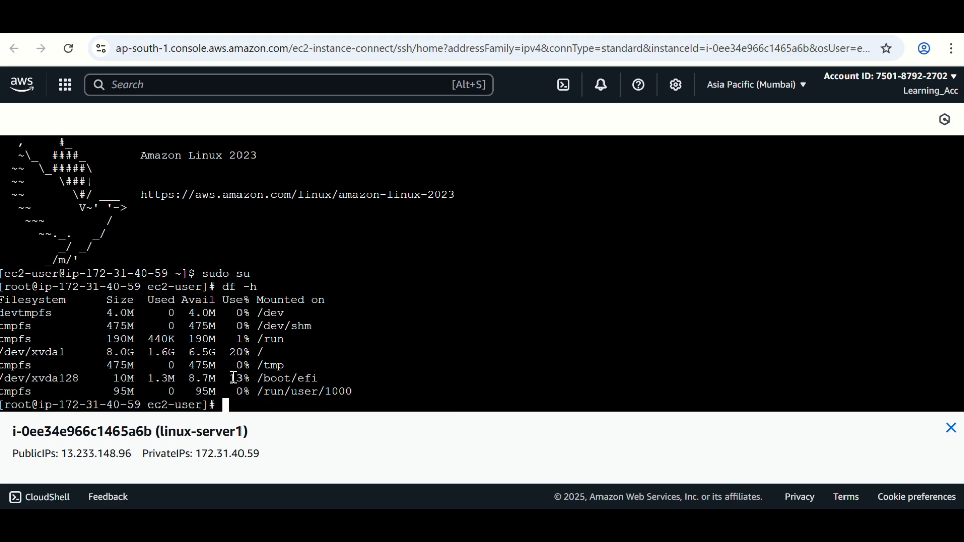
# Go to the Elastic Block Store volumes in the EC2 console and open the form for creating a volume.
pyautogui.click(596, 25)
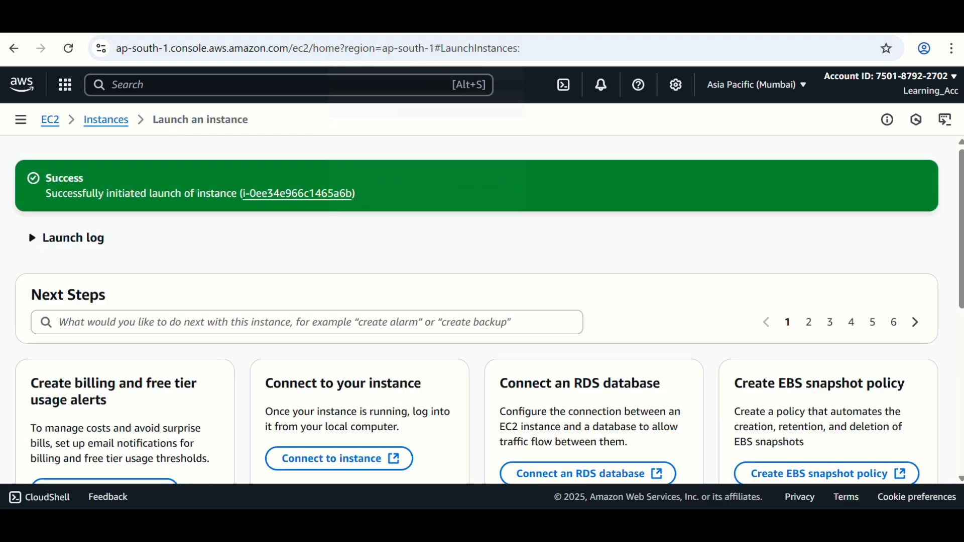
pyautogui.click(51, 122)
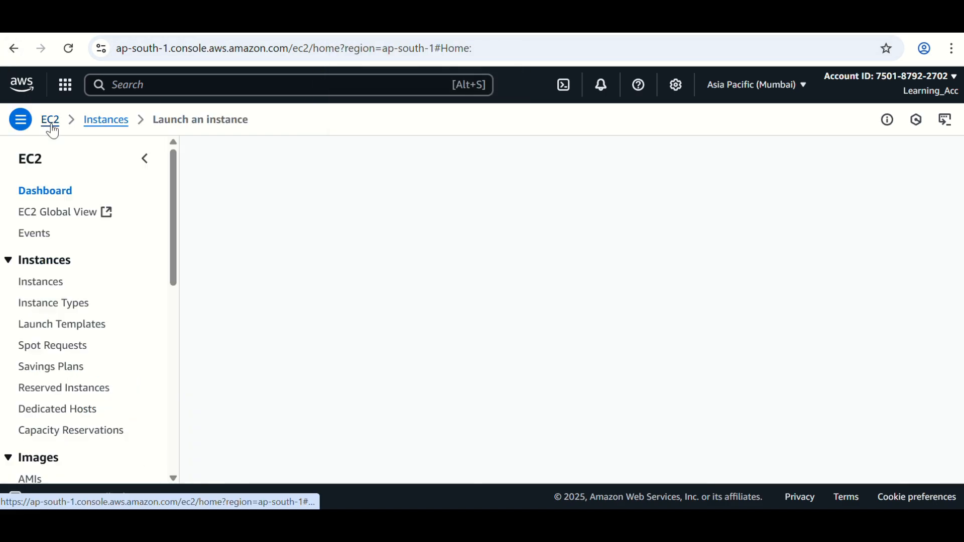
pyautogui.scroll(-6, 55, 293)
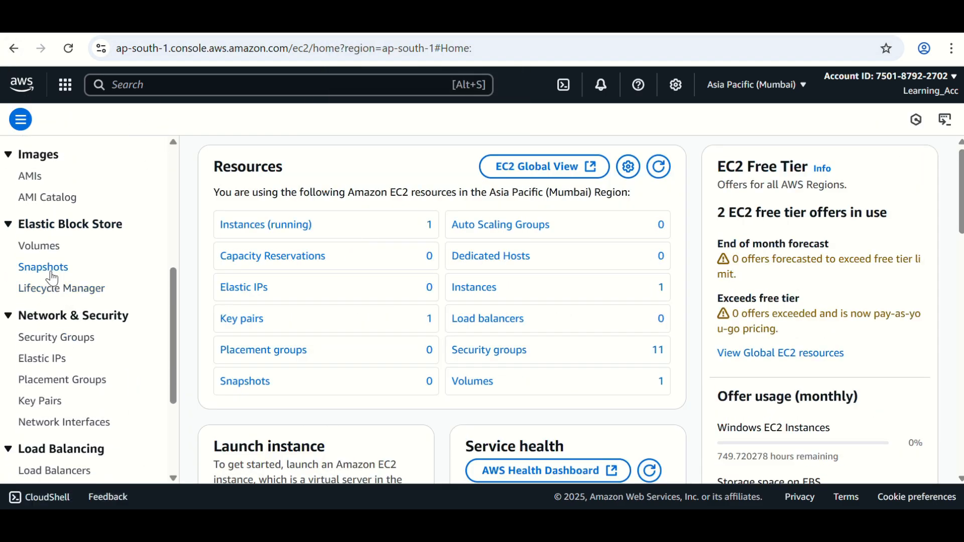
pyautogui.click(45, 251)
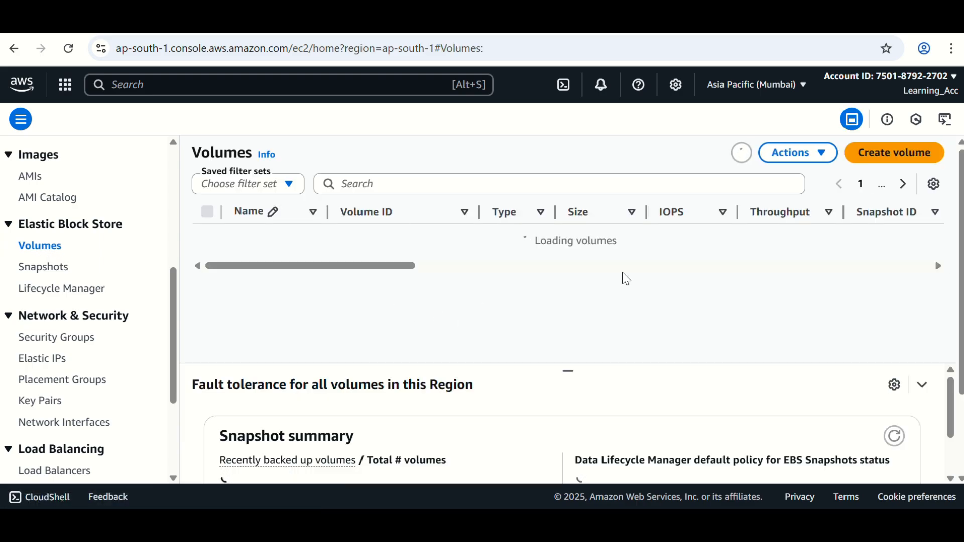
pyautogui.click(884, 161)
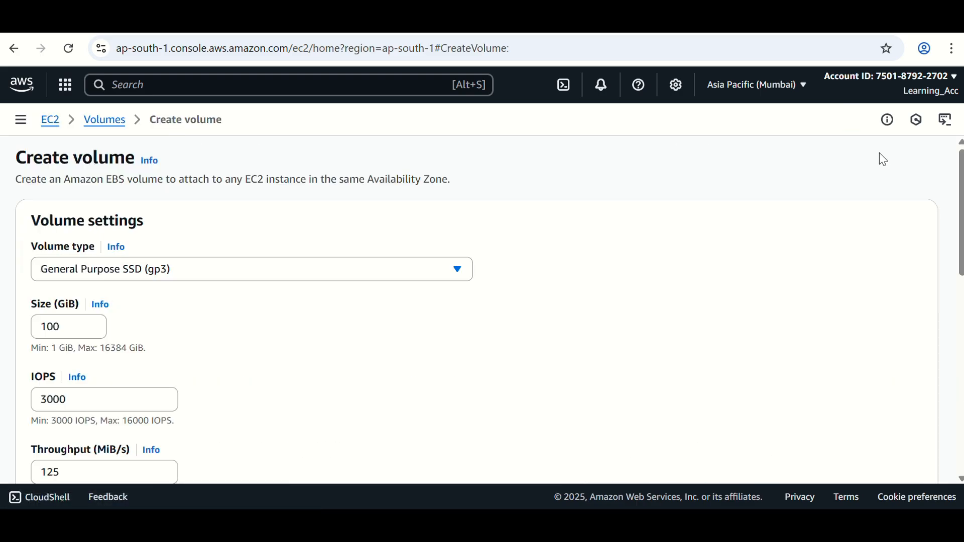
# Set the new volume's size to 5 GiB.
pyautogui.scroll(-2, 185, 308)
pyautogui.moveTo(71, 253); pyautogui.dragTo(24, 250)
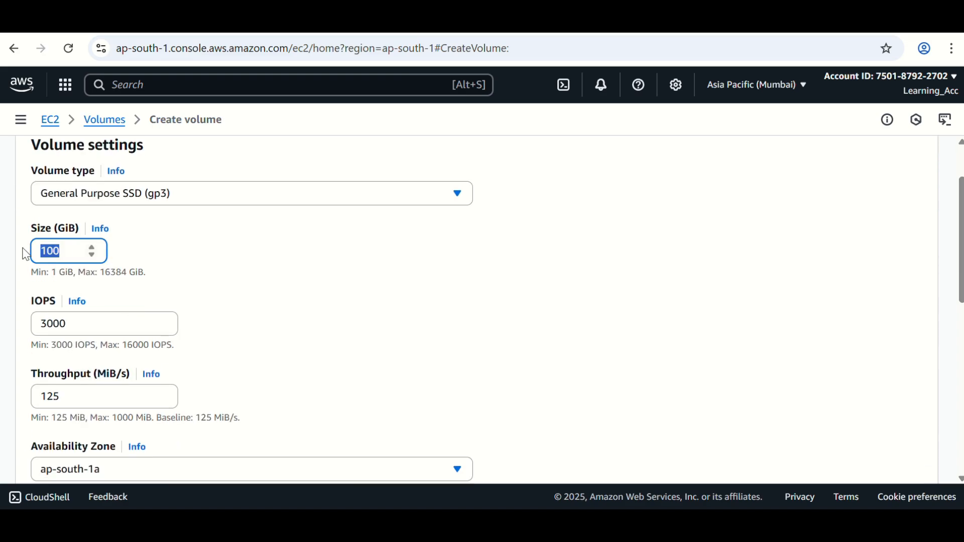
pyautogui.write('0')
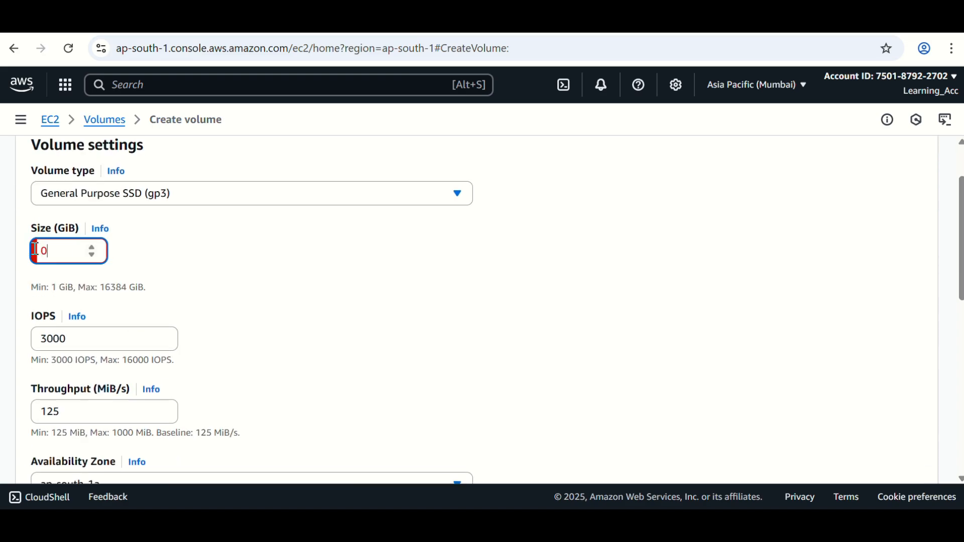
pyautogui.press('BackSpace')
pyautogui.write('5')
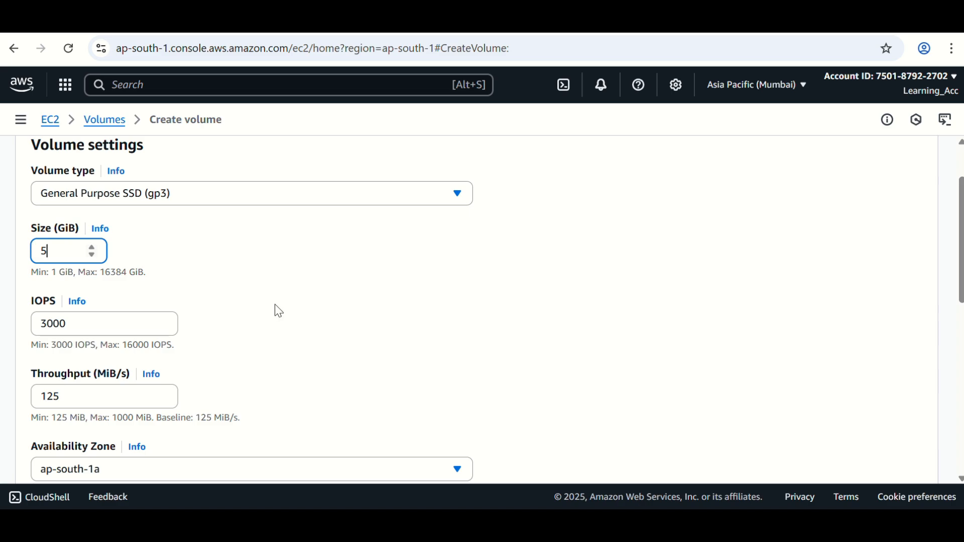
# Review the new volume's Availability Zone options and compare the selected ap-south-1a with the zone of linux-server1 in the instances list.
pyautogui.scroll(-2, 251, 315)
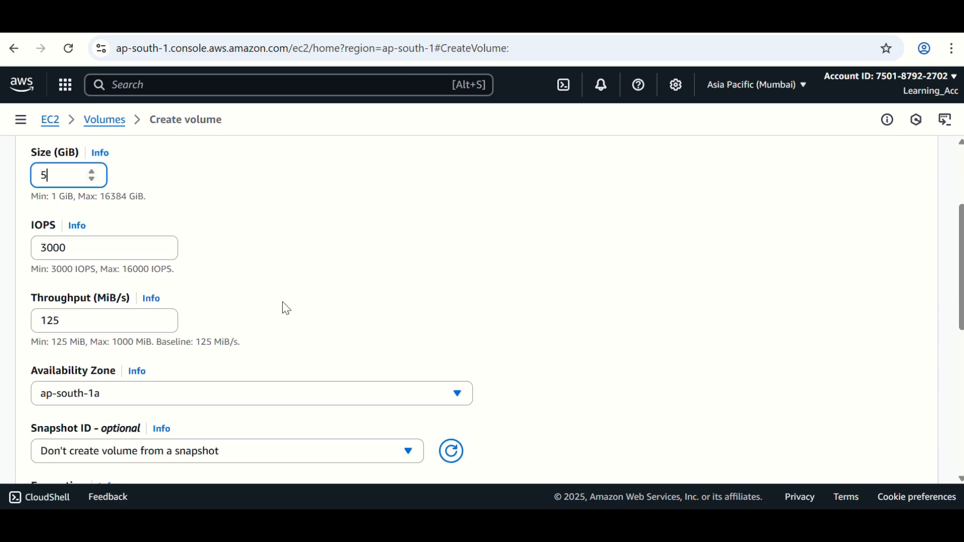
pyautogui.scroll(-4, 283, 319)
pyautogui.scroll(2, 280, 330)
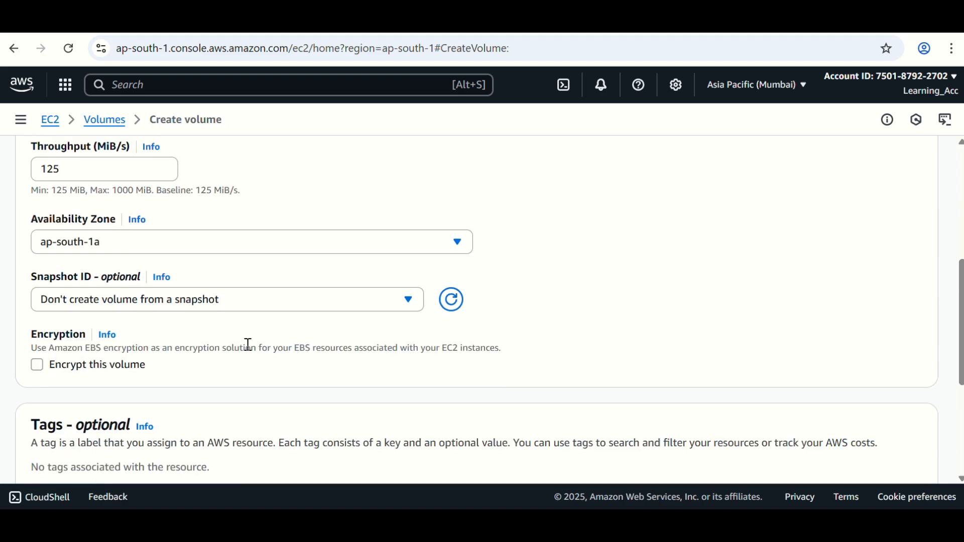
pyautogui.click(157, 249)
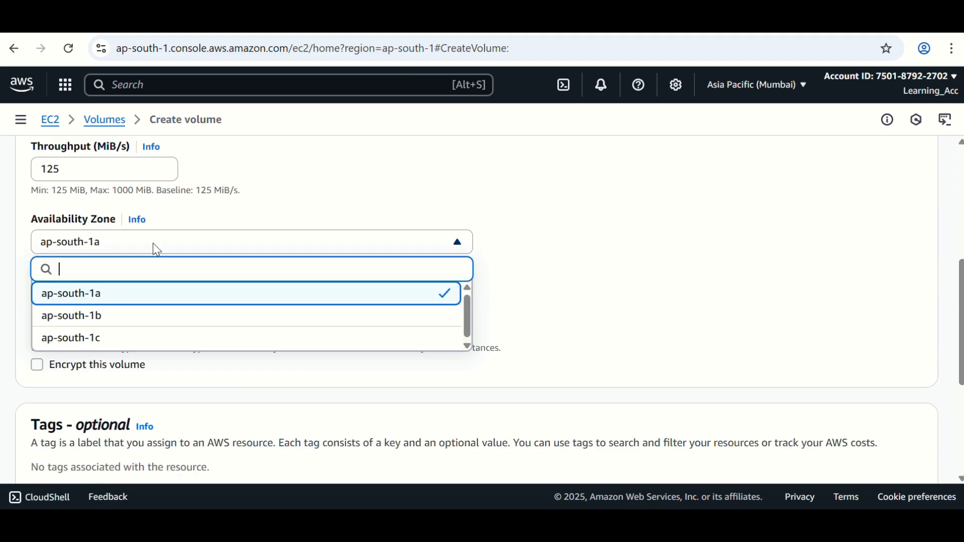
pyautogui.click(178, 229)
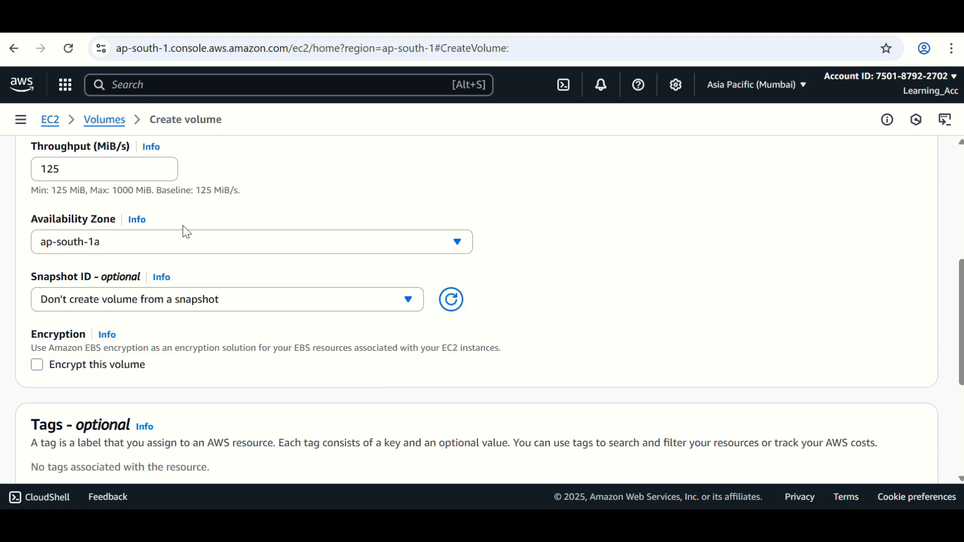
pyautogui.click(160, 248)
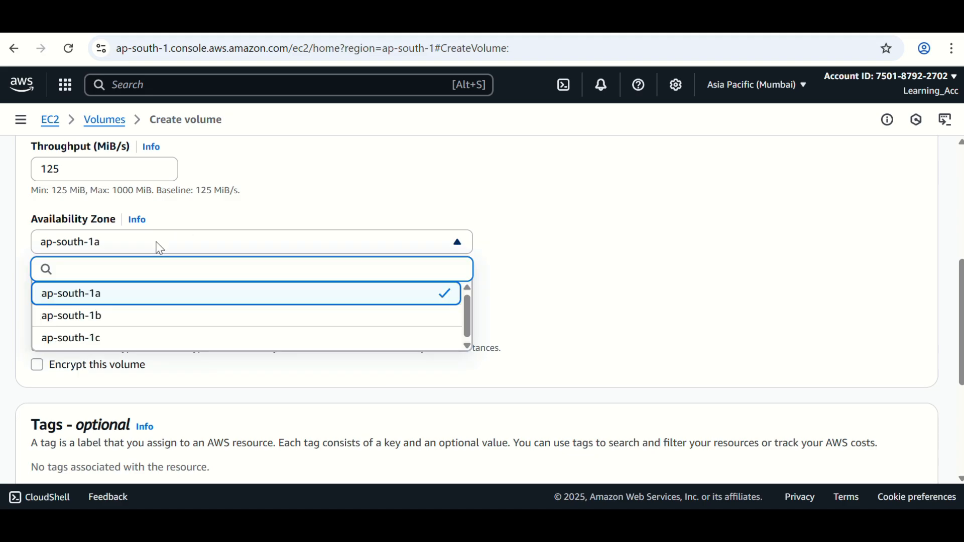
pyautogui.click(160, 248)
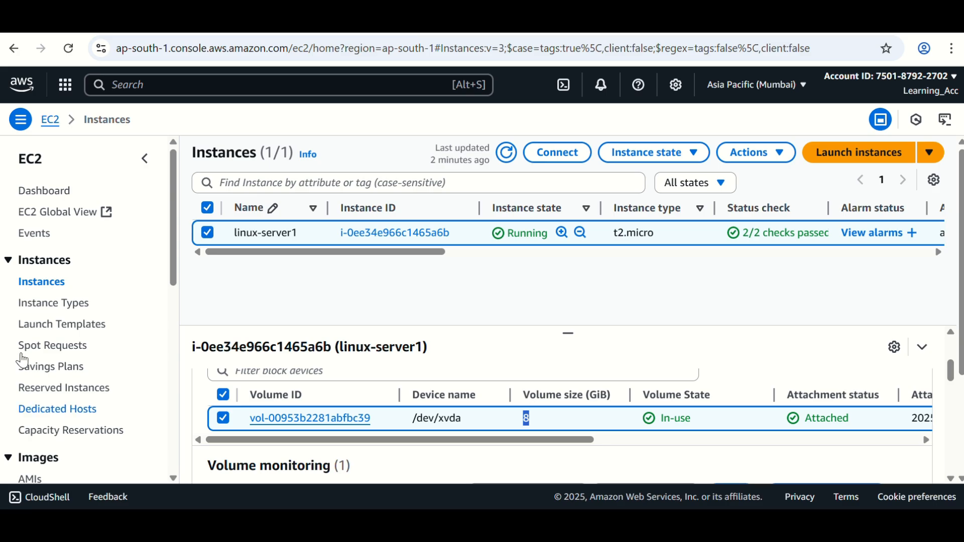
pyautogui.moveTo(441, 253); pyautogui.dragTo(590, 256)
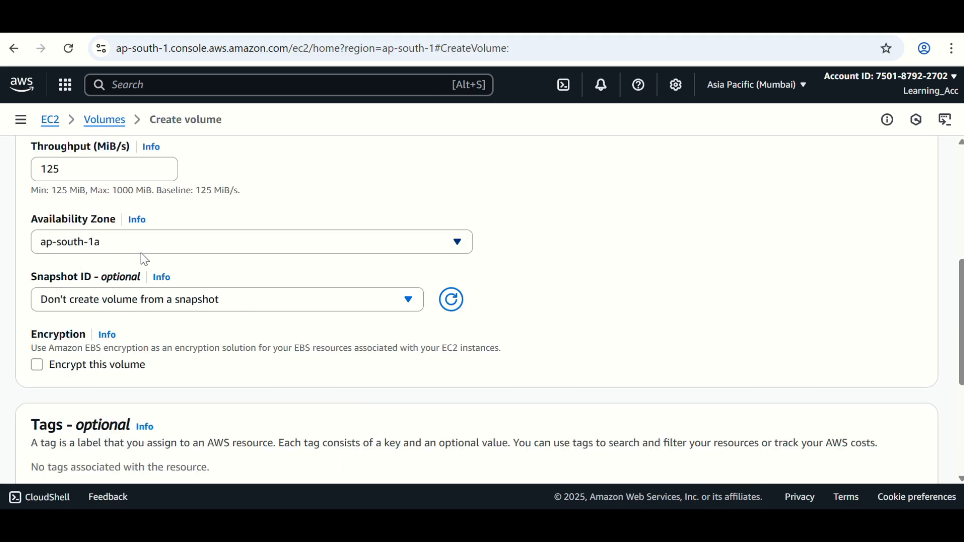
# Add a tag to the new volume with the key Name and the value Volume1.
pyautogui.scroll(-2, 321, 336)
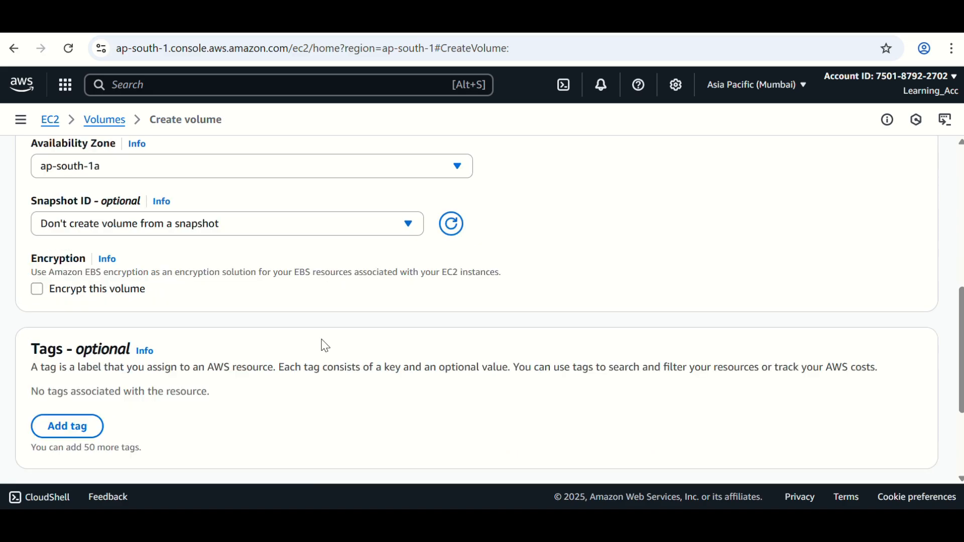
pyautogui.scroll(-2, 201, 316)
pyautogui.click(102, 360)
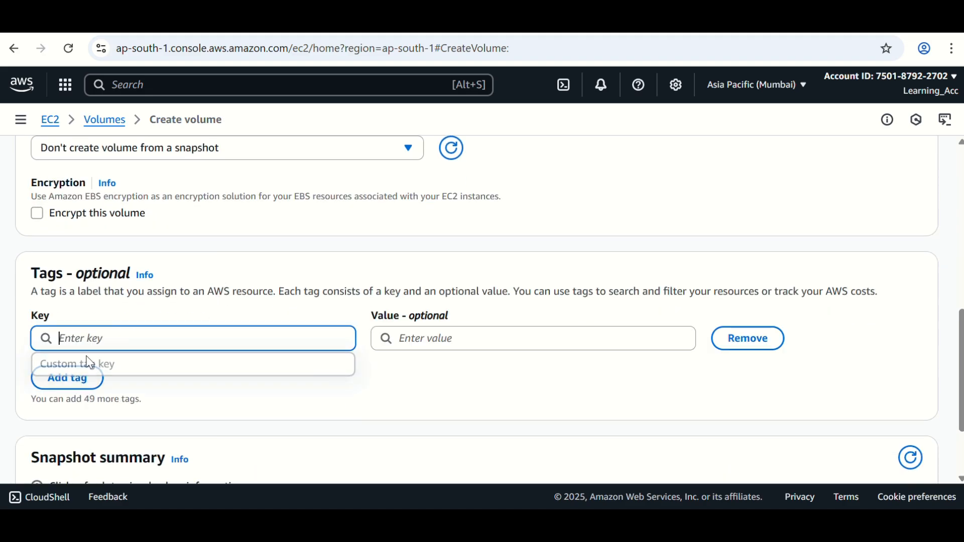
pyautogui.write('Name')
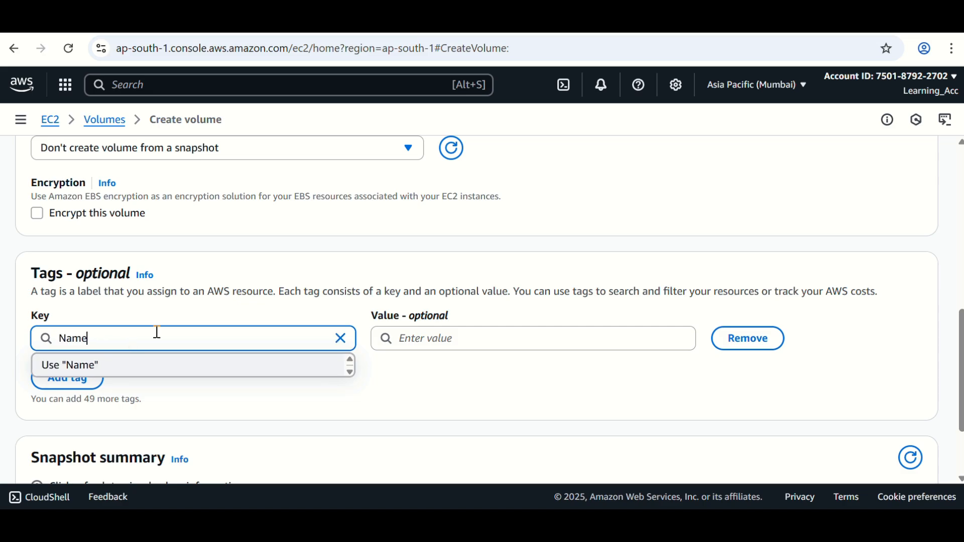
pyautogui.click(436, 338)
pyautogui.write('Vo')
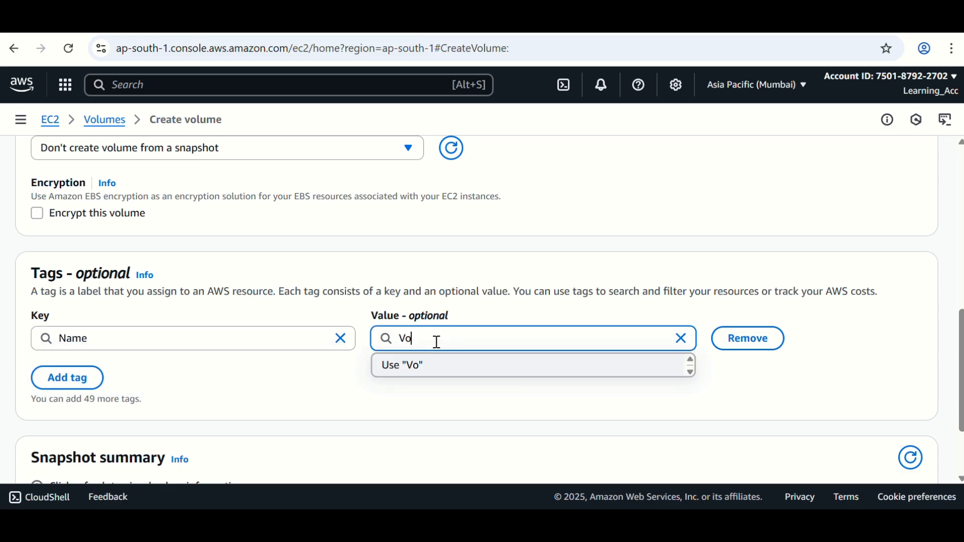
pyautogui.write('lume1')
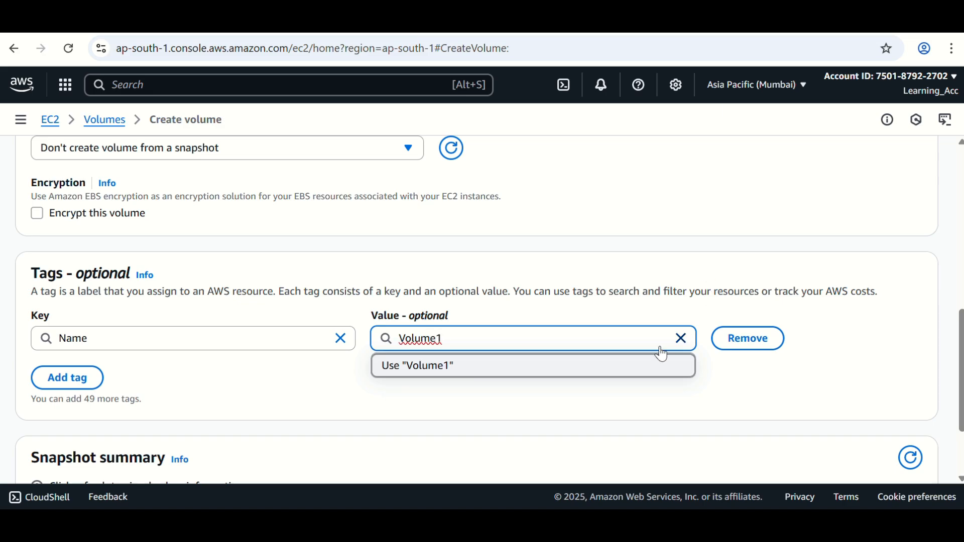
pyautogui.click(521, 366)
# Review the volume settings, create the volume, and refresh the volumes list.
pyautogui.scroll(-2, 490, 381)
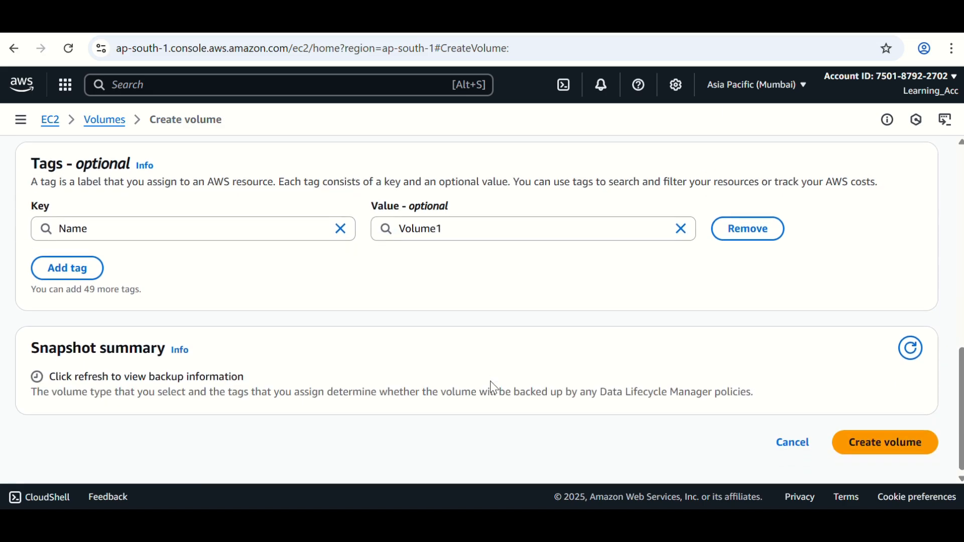
pyautogui.scroll(10, 462, 336)
pyautogui.scroll(-6, 474, 348)
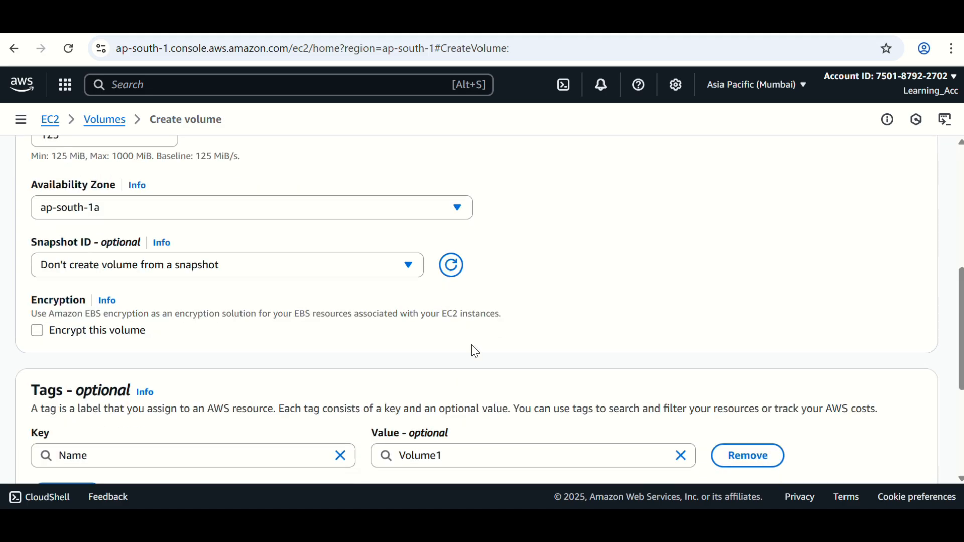
pyautogui.scroll(-3, 507, 392)
pyautogui.scroll(-2, 663, 392)
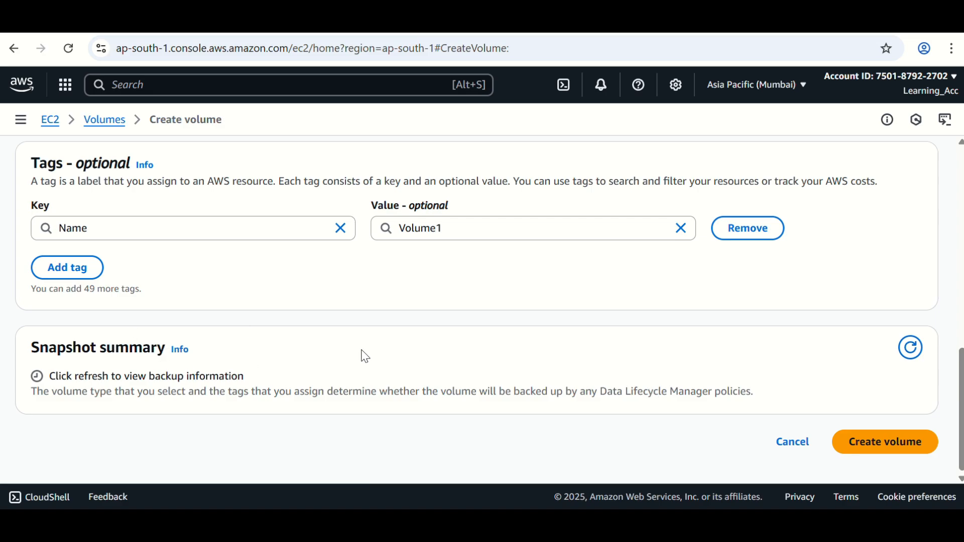
pyautogui.click(900, 446)
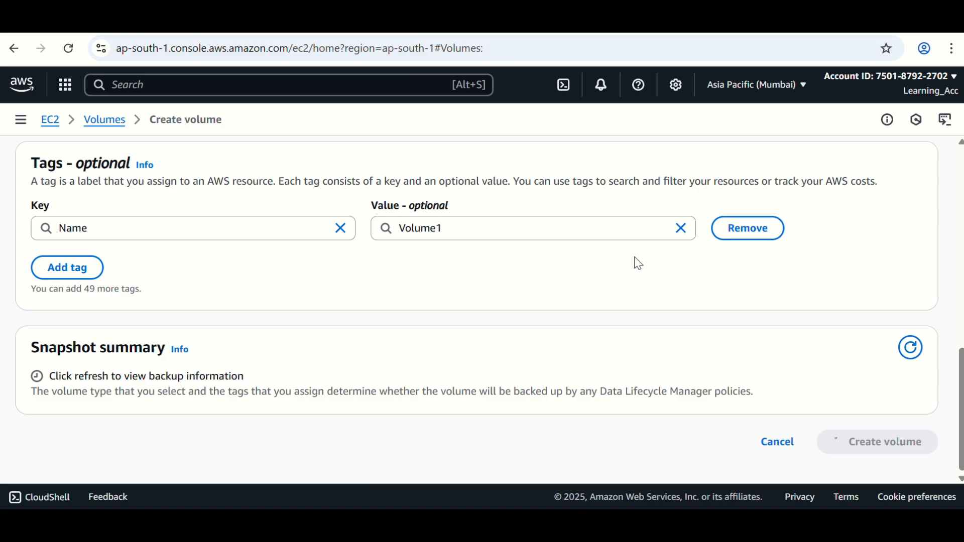
pyautogui.click(741, 185)
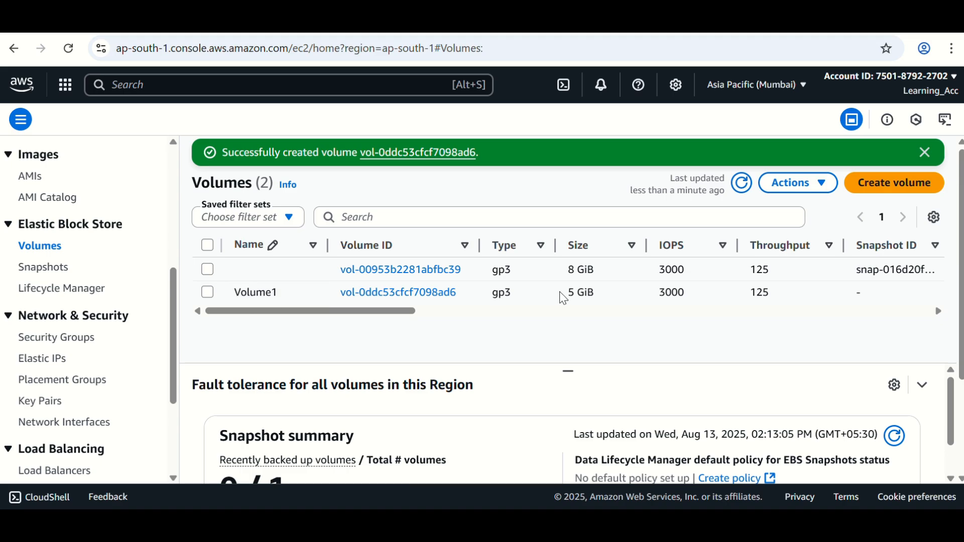
pyautogui.click(742, 186)
pyautogui.click(926, 153)
# Open the attach form for Volume1 and choose linux-server1 as the target instance.
pyautogui.click(208, 262)
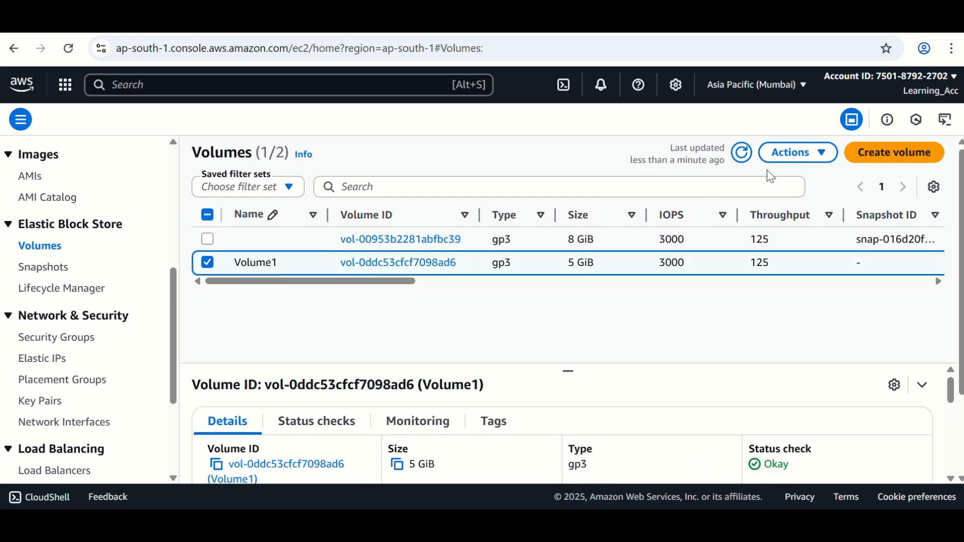
pyautogui.click(796, 154)
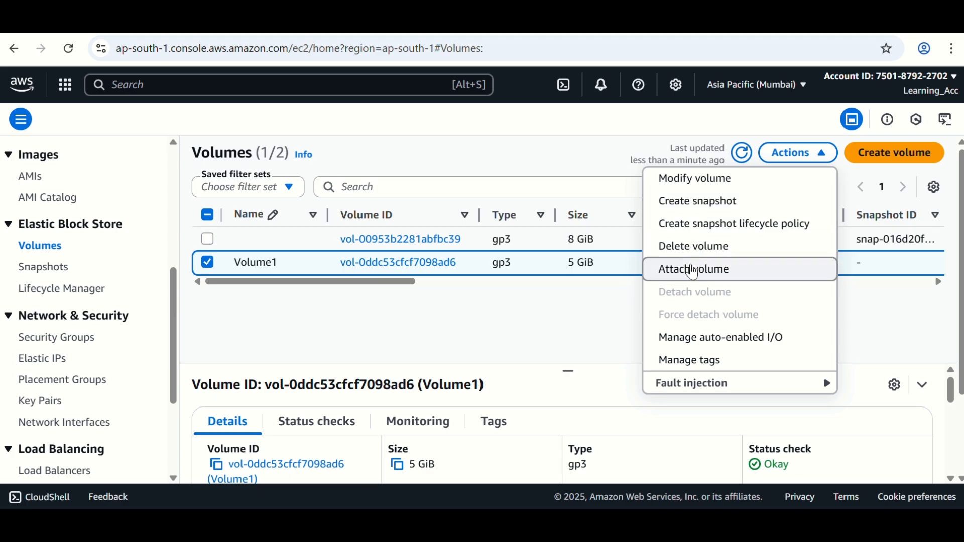
pyautogui.click(695, 270)
pyautogui.scroll(-3, 151, 336)
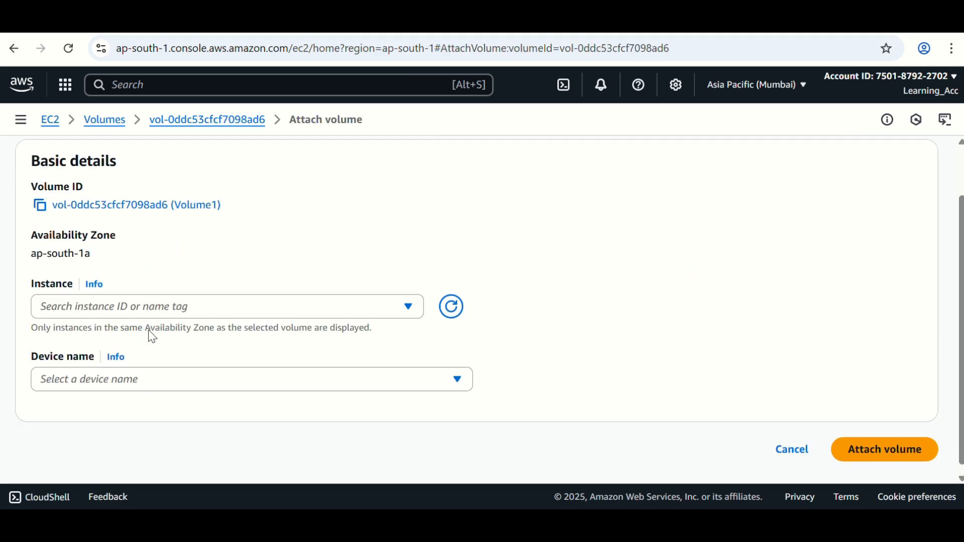
pyautogui.click(180, 299)
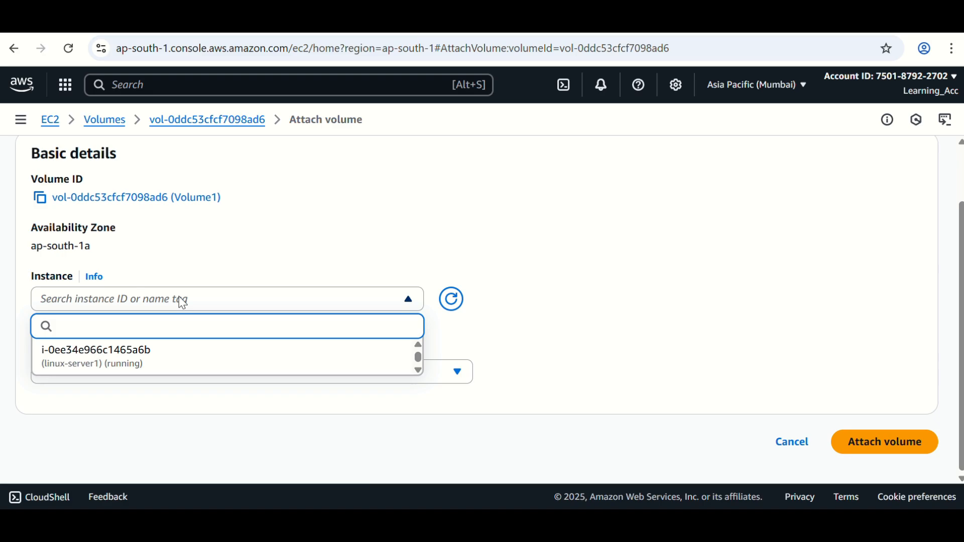
pyautogui.click(104, 360)
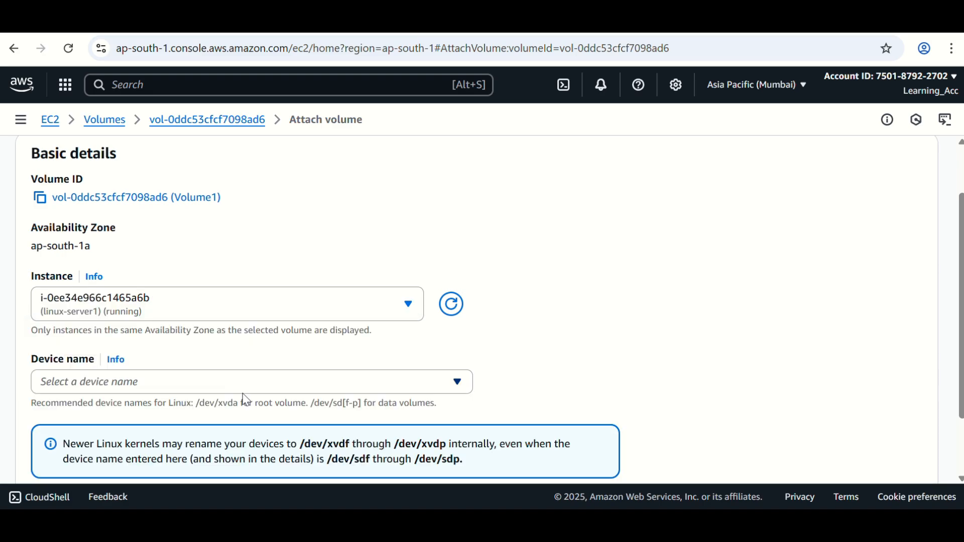
# Choose /dev/sdm as the device name, attach the volume to the instance, and refresh the volumes list.
pyautogui.scroll(-3, 243, 399)
pyautogui.click(139, 303)
pyautogui.scroll(-5, 144, 391)
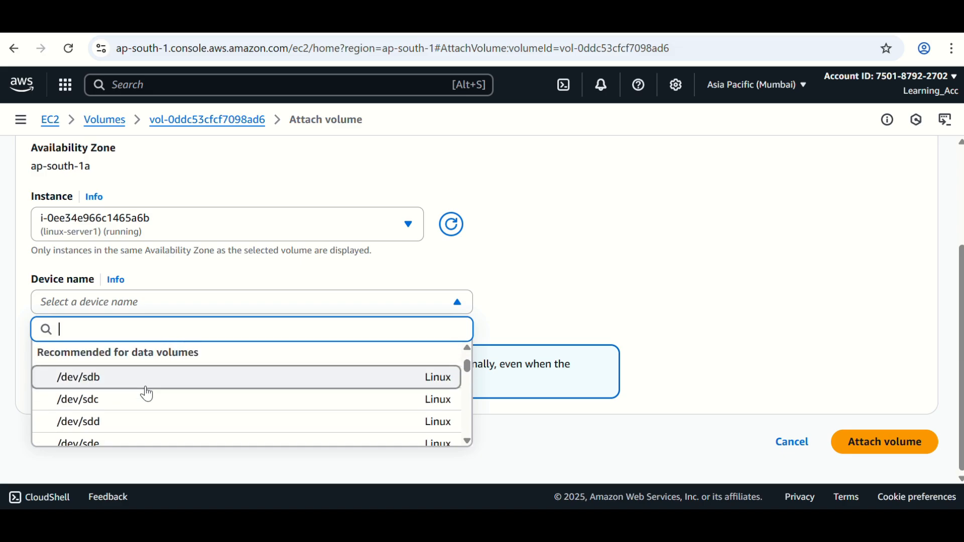
pyautogui.scroll(3, 139, 402)
pyautogui.scroll(-3, 138, 409)
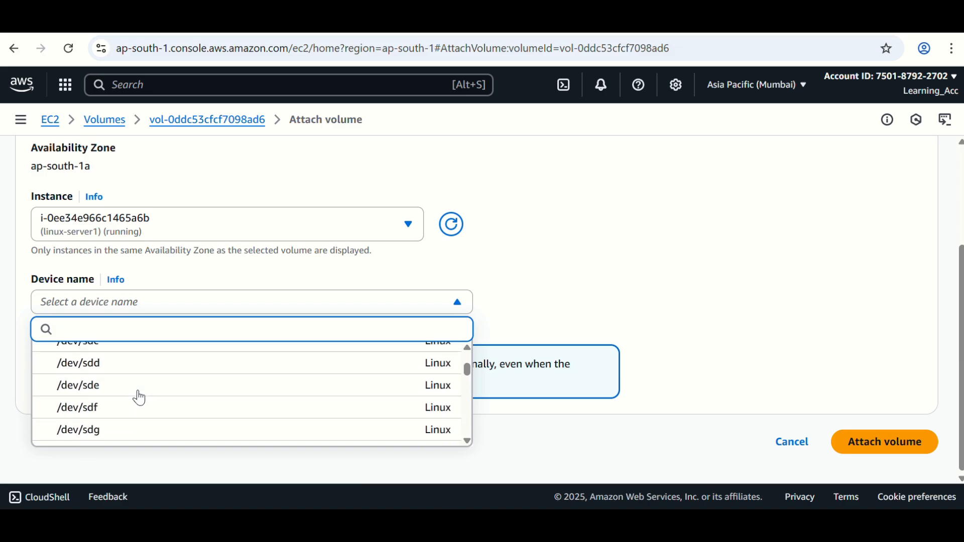
pyautogui.scroll(-2, 135, 422)
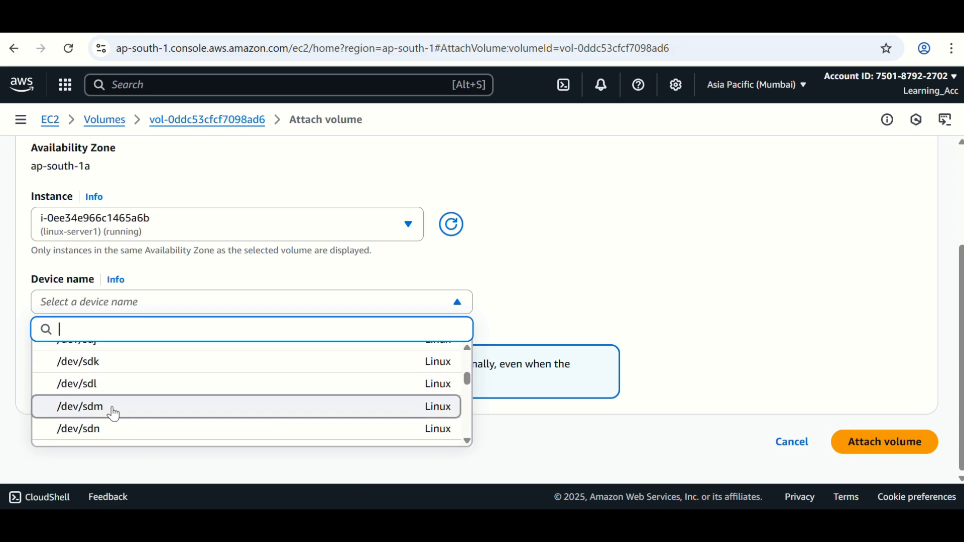
pyautogui.click(111, 405)
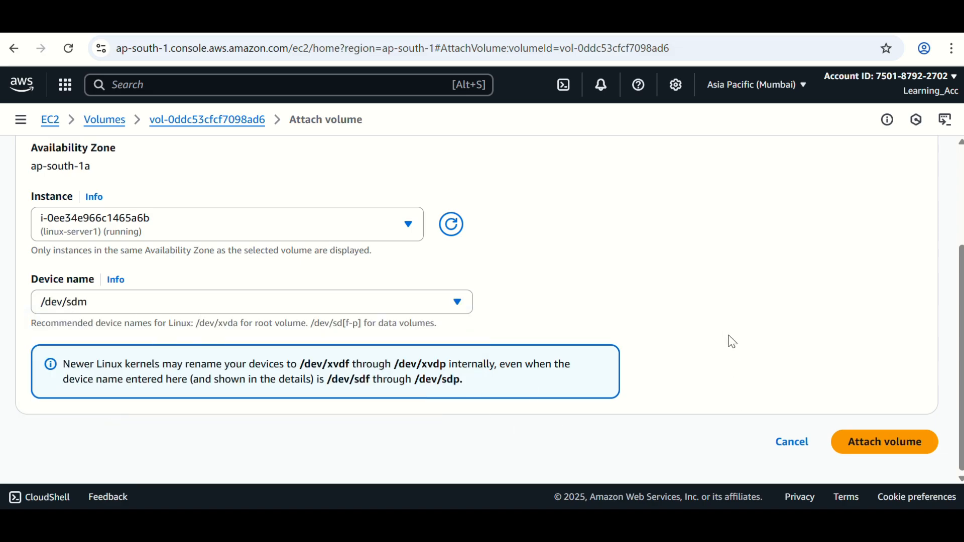
pyautogui.click(882, 445)
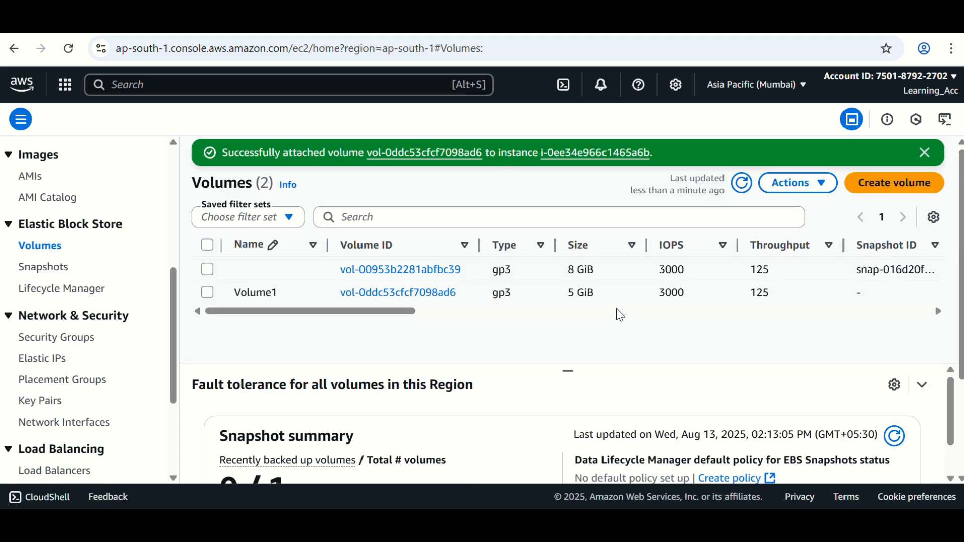
pyautogui.click(925, 154)
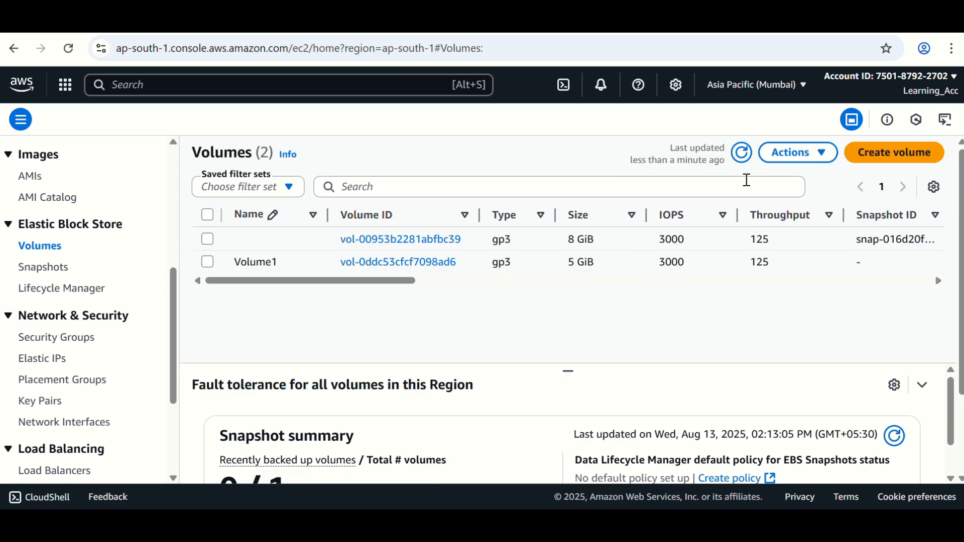
pyautogui.click(741, 159)
# Switch to the linux-server1 terminal, list the block devices with lsblk, and check the newly attached disk's size.
pyautogui.click(713, 31)
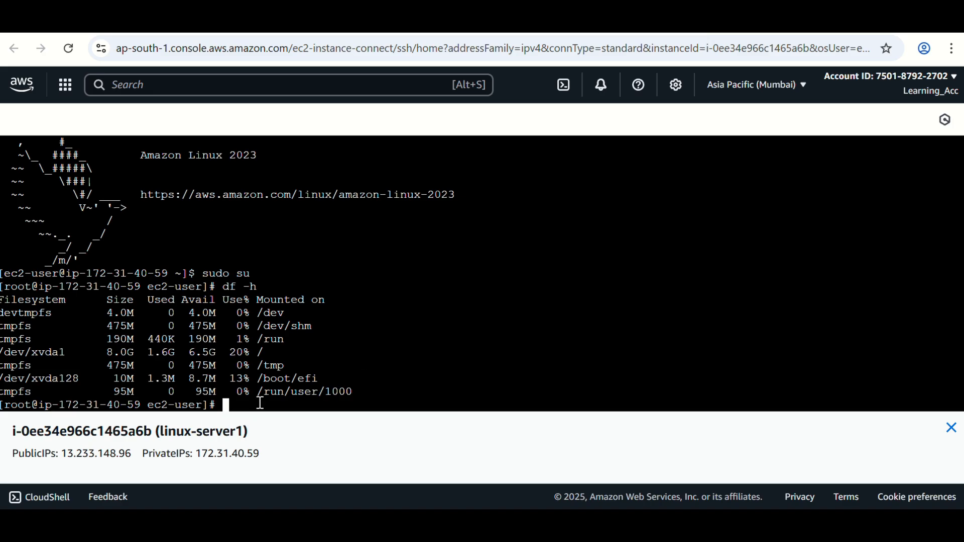
pyautogui.write('lsblk')
pyautogui.press('Return')
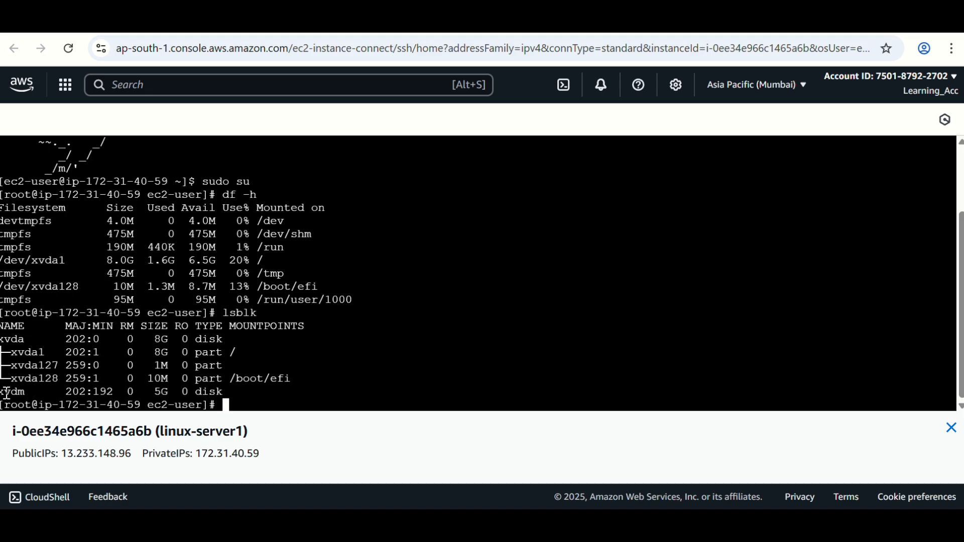
pyautogui.doubleClick(160, 392)
# List the mounted filesystems with df -h and the block devices' filesystem attributes with blkid.
pyautogui.click(229, 406)
pyautogui.write('df -h')
pyautogui.press('Return')
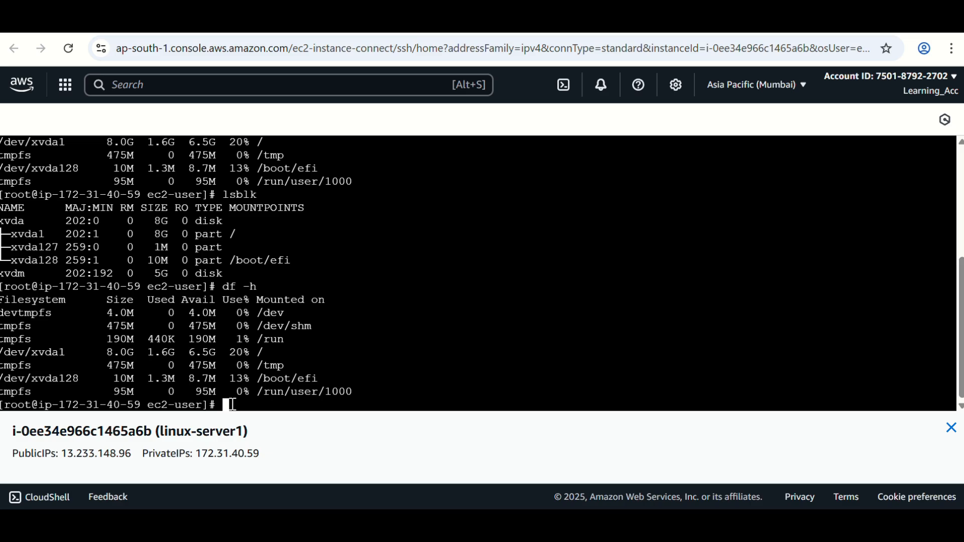
pyautogui.write('blkid')
pyautogui.press('Return')
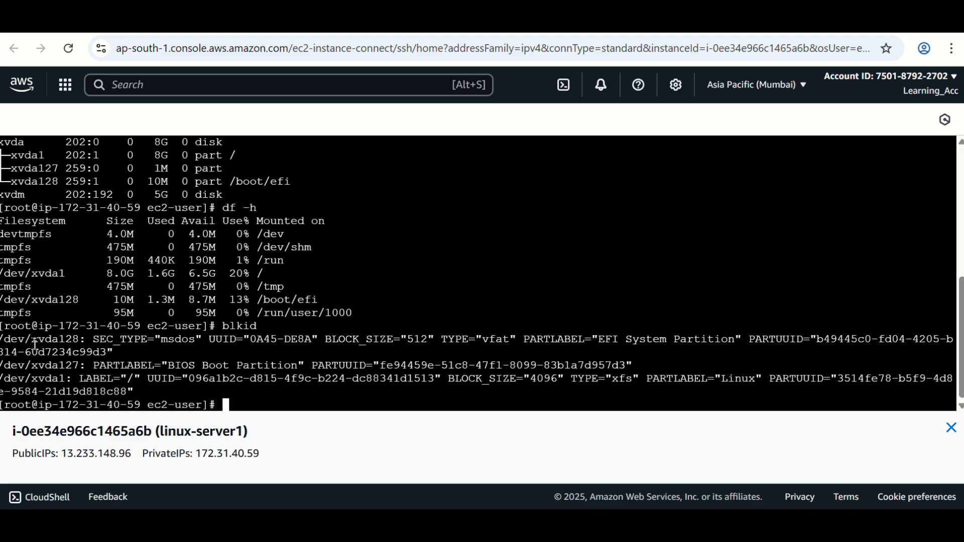
# Format the new disk /dev/xvdm with an ext4 filesystem using mkfs.
pyautogui.moveTo(32, 340); pyautogui.dragTo(74, 339)
pyautogui.moveTo(38, 366); pyautogui.dragTo(65, 377)
pyautogui.moveTo(1, 197); pyautogui.dragTo(29, 195)
pyautogui.click(235, 404)
pyautogui.write('mkfs -t ext4 /dev/')
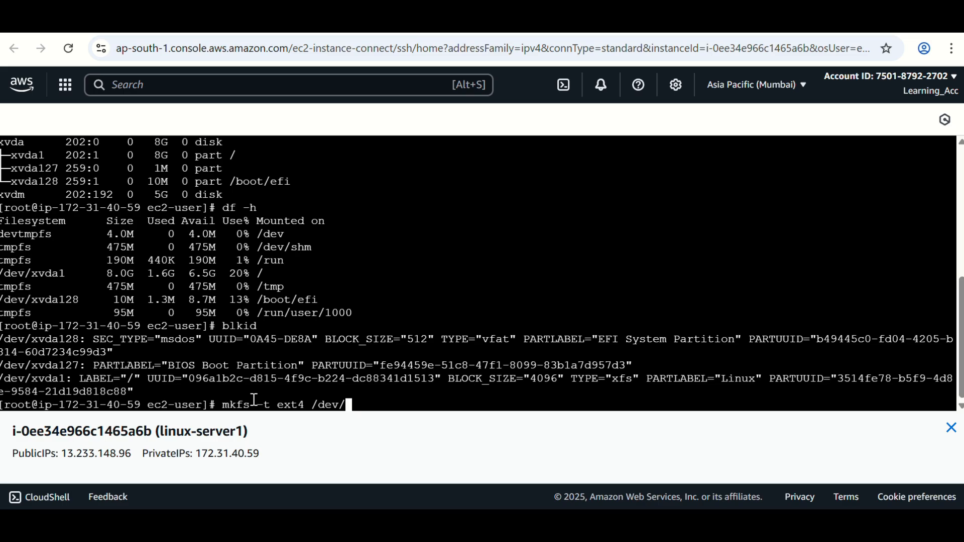
pyautogui.write('xvdm')
pyautogui.press('Return')
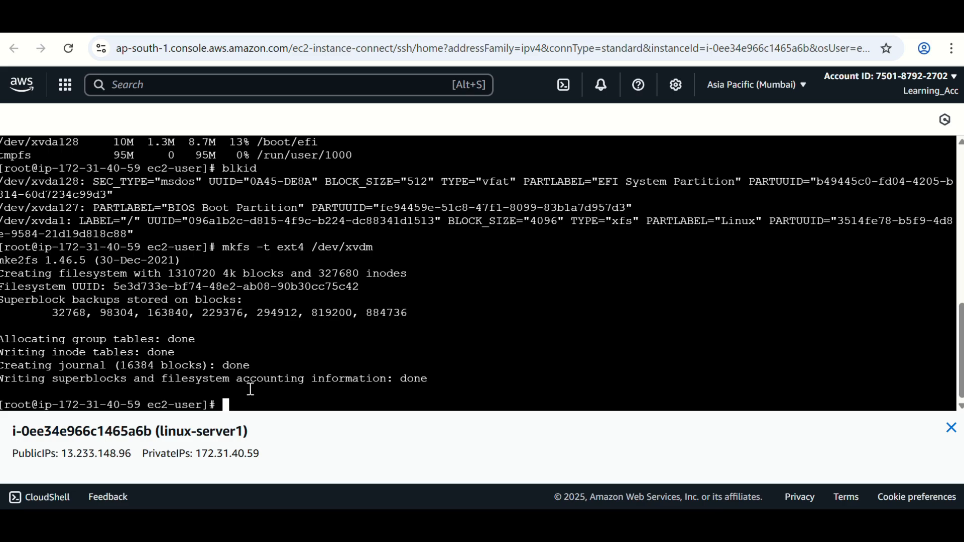
# Check the filesystem attributes of /dev/xvdm with blkid and list the mounted filesystems with df -h.
pyautogui.write('blkid')
pyautogui.press('Return')
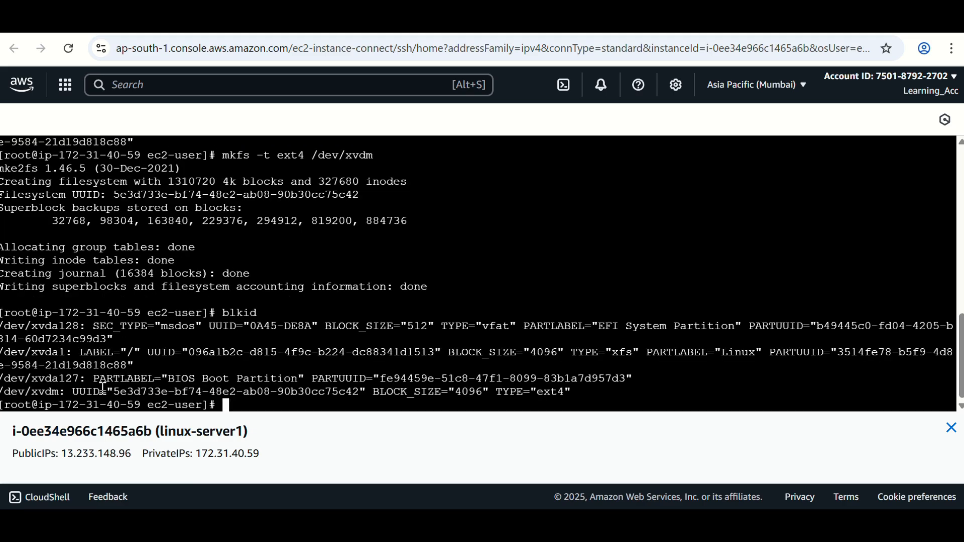
pyautogui.moveTo(19, 395); pyautogui.dragTo(62, 396)
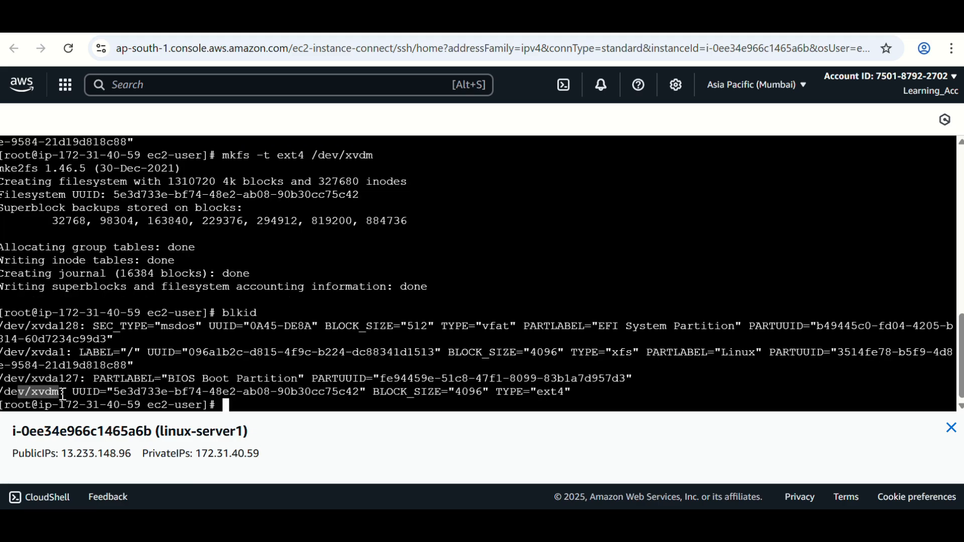
pyautogui.click(244, 401)
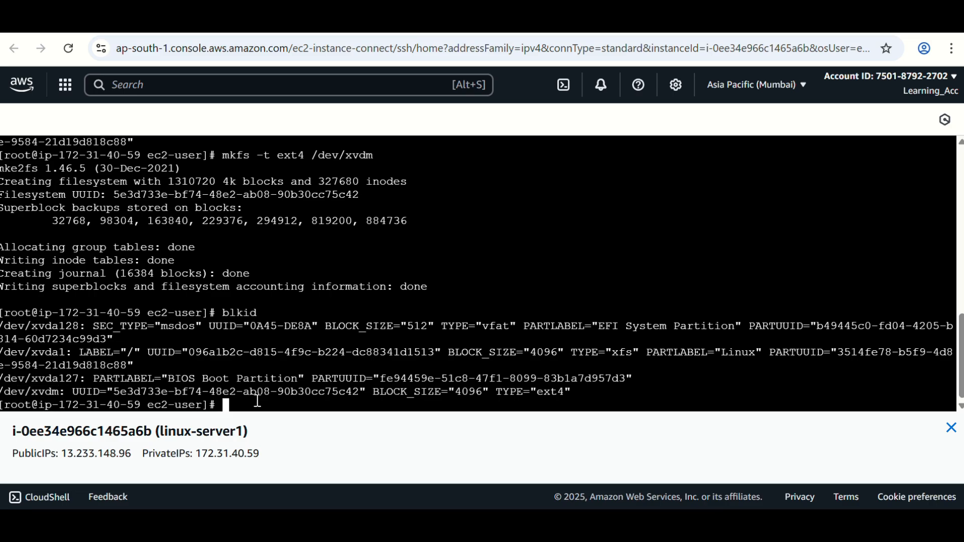
pyautogui.write('df -h')
pyautogui.press('Return')
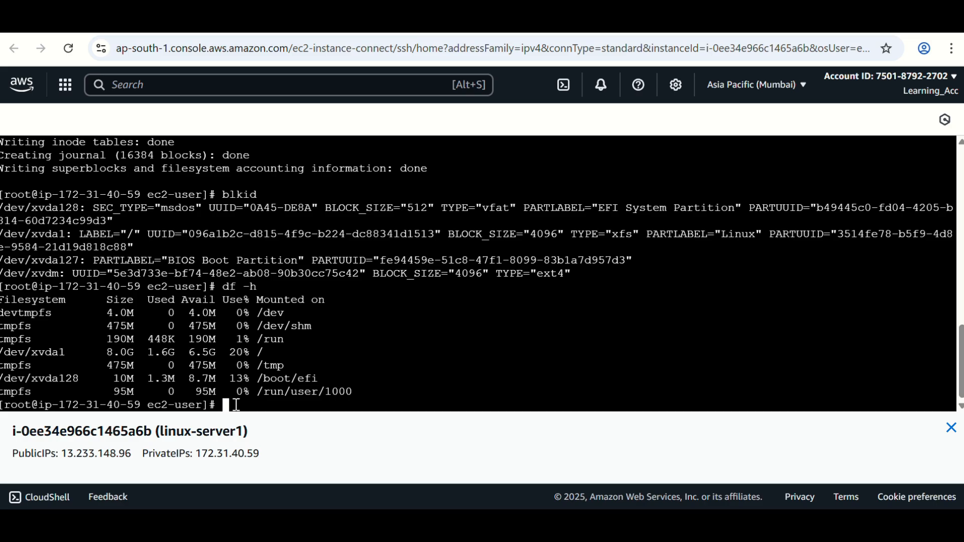
# Create the /data directory, then change to the root directory and list its contents to check for it.
pyautogui.write('mkdir /data')
pyautogui.press('Return')
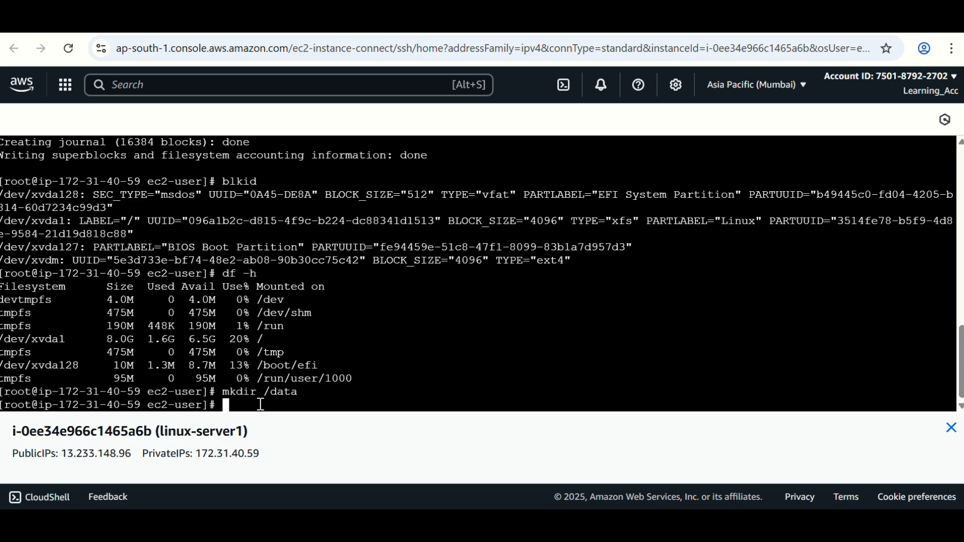
pyautogui.write('cd /')
pyautogui.press('Return')
pyautogui.write('ls')
pyautogui.press('Return')
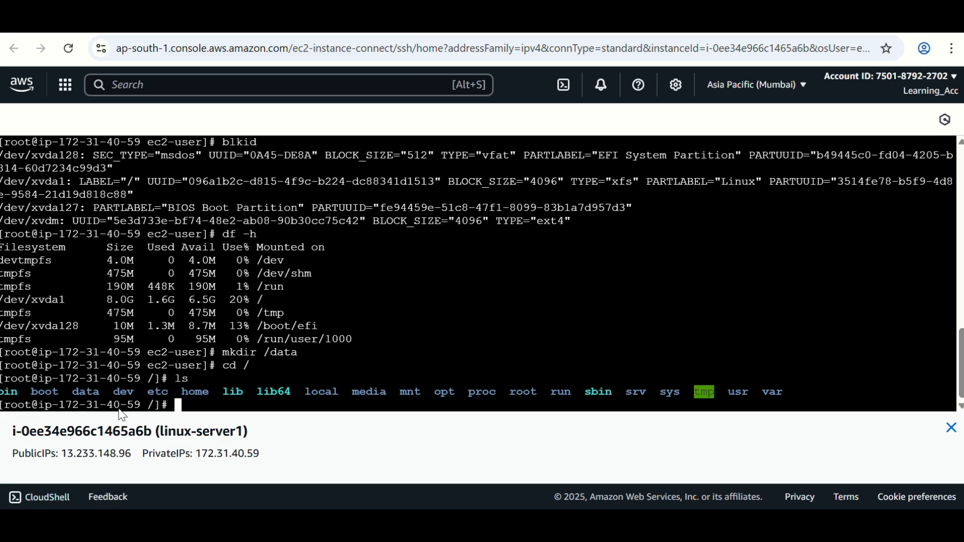
pyautogui.moveTo(71, 390); pyautogui.dragTo(85, 392)
# Mount /dev/xvdm on the /data directory.
pyautogui.click(179, 406)
pyautogui.write('mount /dev/xvdm /data')
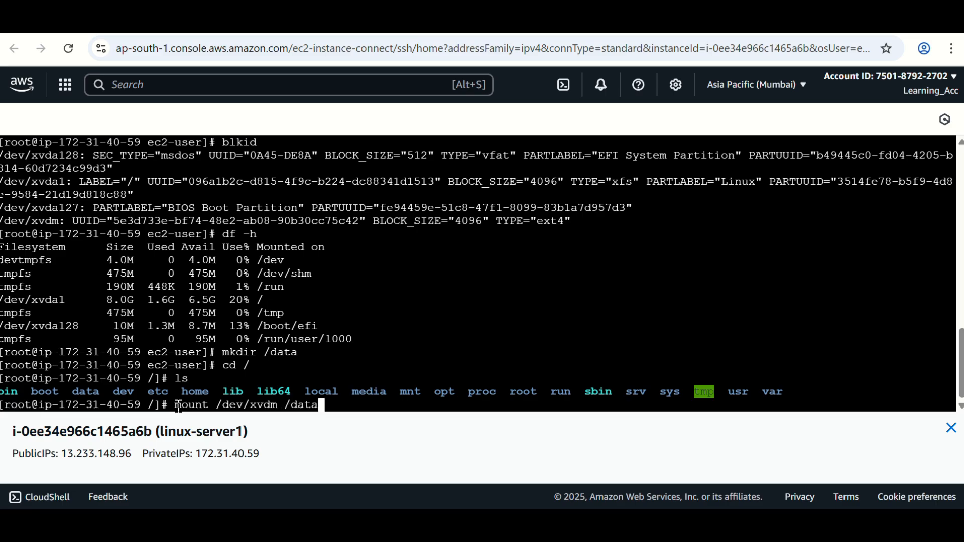
pyautogui.press('Return')
pyautogui.moveTo(174, 392); pyautogui.dragTo(324, 392)
pyautogui.click(228, 399)
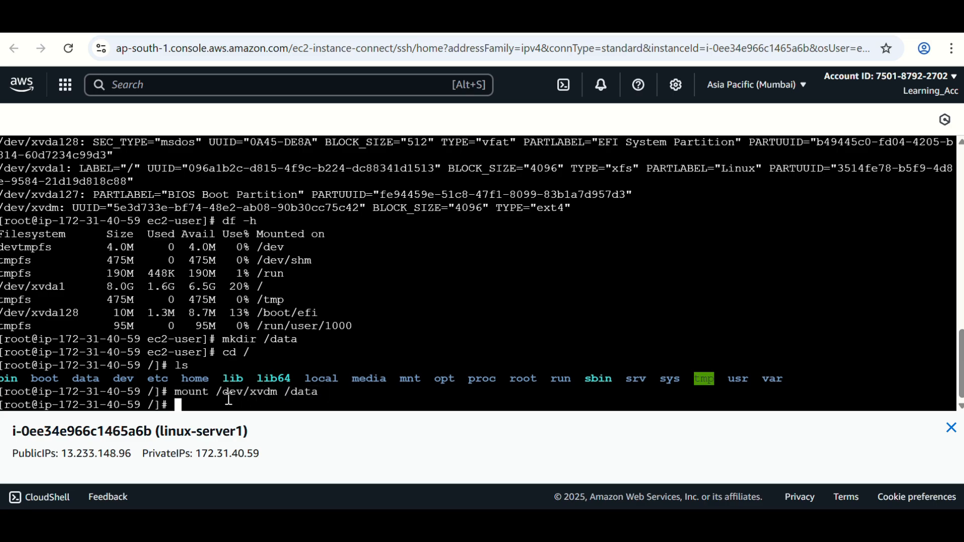
# Change into /data and list the contents of the mounted volume.
pyautogui.write('cd /da')
pyautogui.press('Tab')
pyautogui.press('Return')
pyautogui.write('ls')
pyautogui.press('Return')
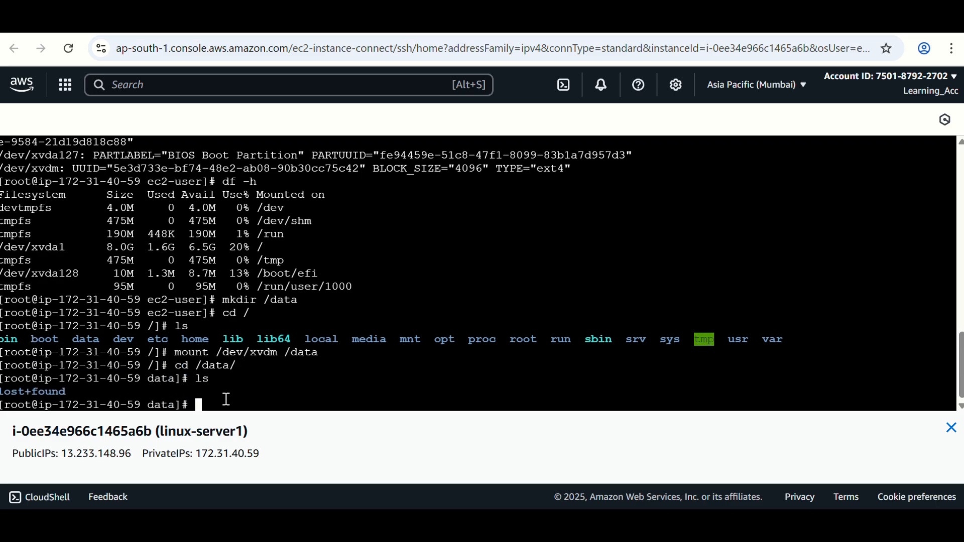
# Create an empty file named abc.txt in /data and list the directory to check for it.
pyautogui.write('toch')
pyautogui.press('BackSpace')
pyautogui.press('BackSpace')
pyautogui.press('BackSpace')
pyautogui.write('uch abc.txt')
pyautogui.press('Return')
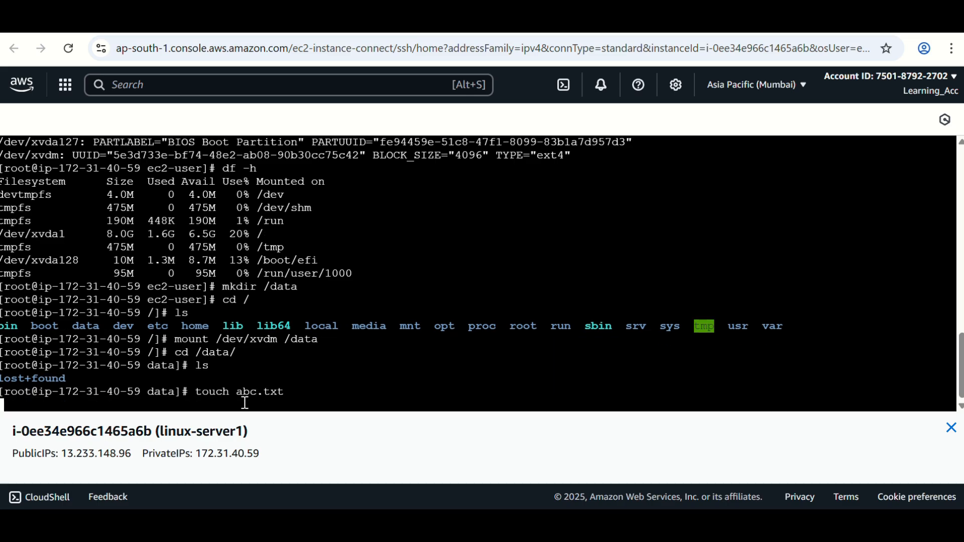
pyautogui.write('ls')
pyautogui.press('Return')
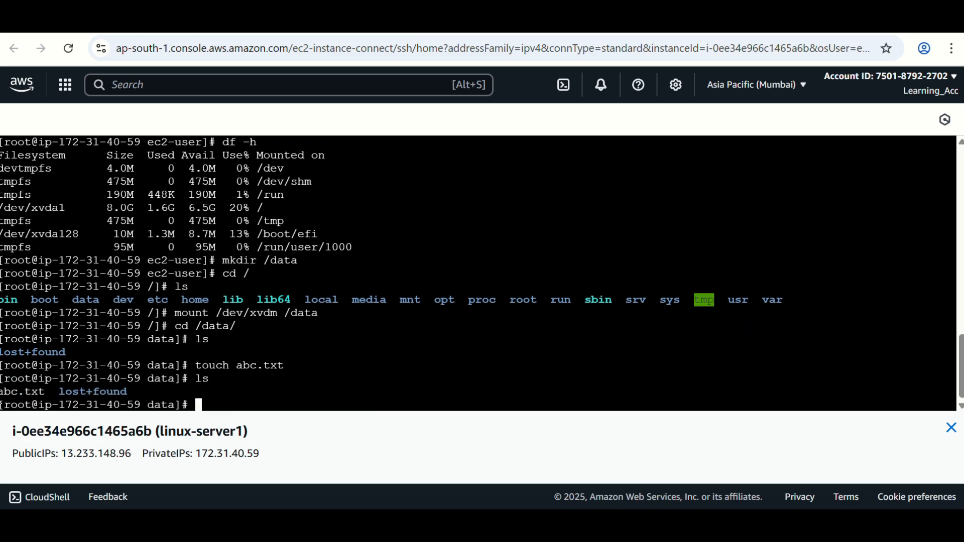
pyautogui.moveTo(3, 392); pyautogui.dragTo(36, 392)
# Go back up to the root directory and list its contents.
pyautogui.click(210, 402)
pyautogui.write('cd ..')
pyautogui.press('Return')
pyautogui.write('l')
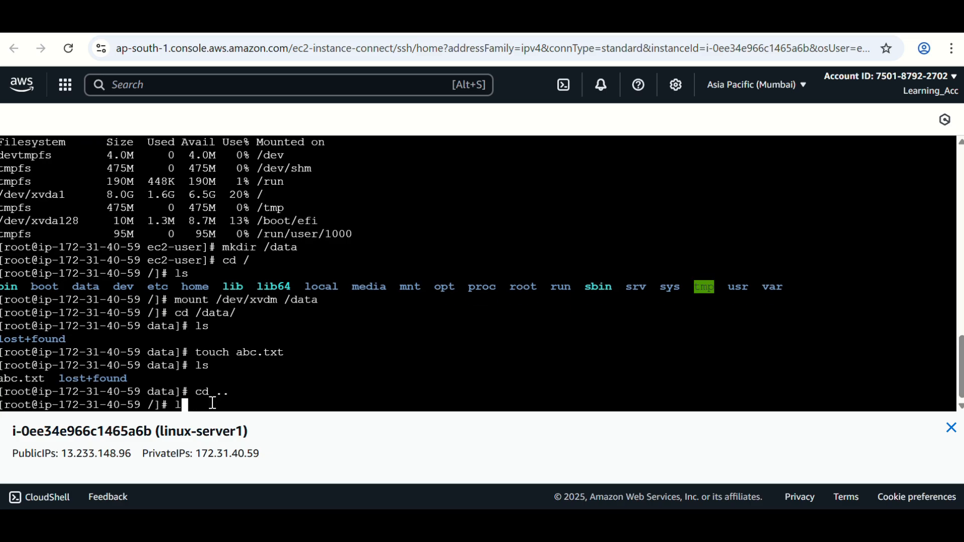
pyautogui.write('s')
pyautogui.press('Return')
# Run df -h and check the size and mount point of /dev/xvdm.
pyautogui.write('d')
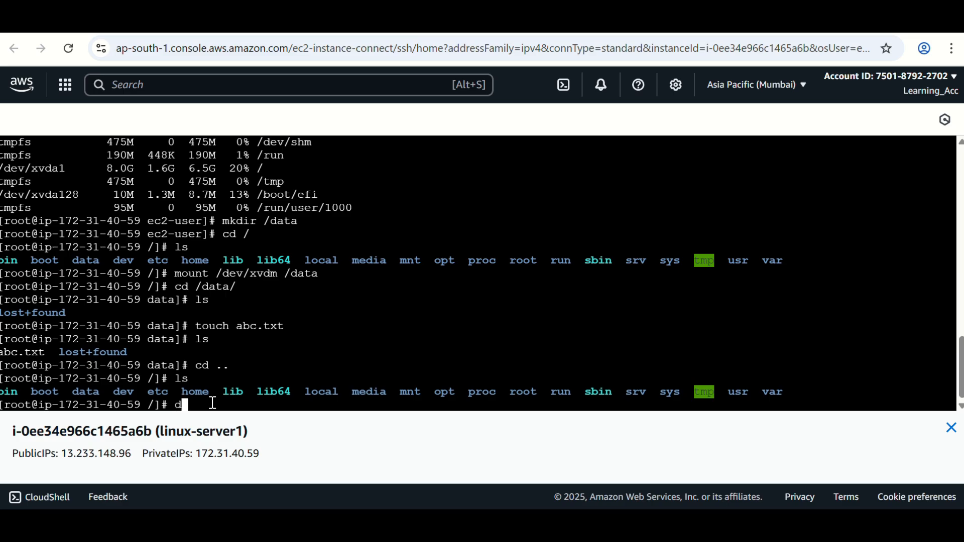
pyautogui.write('f -h')
pyautogui.press('Return')
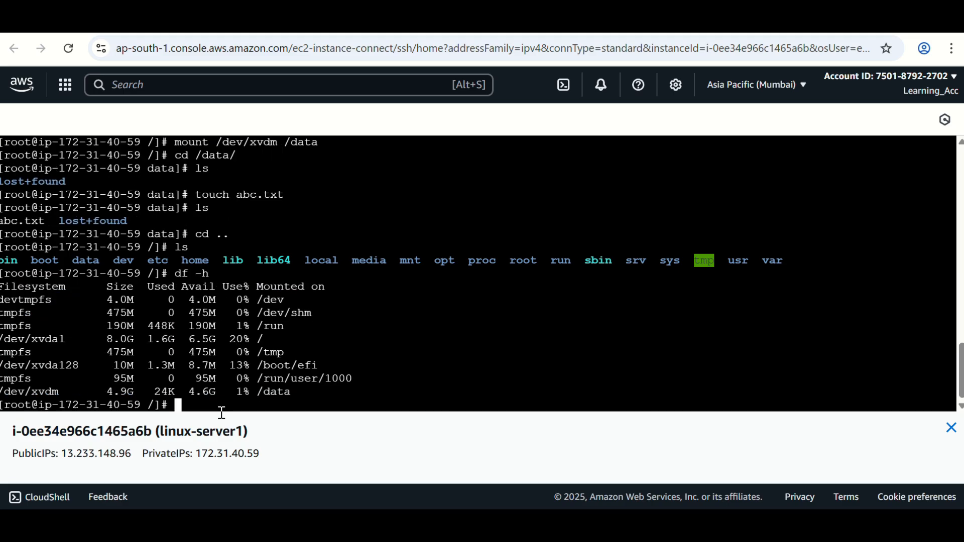
pyautogui.moveTo(104, 392); pyautogui.dragTo(134, 387)
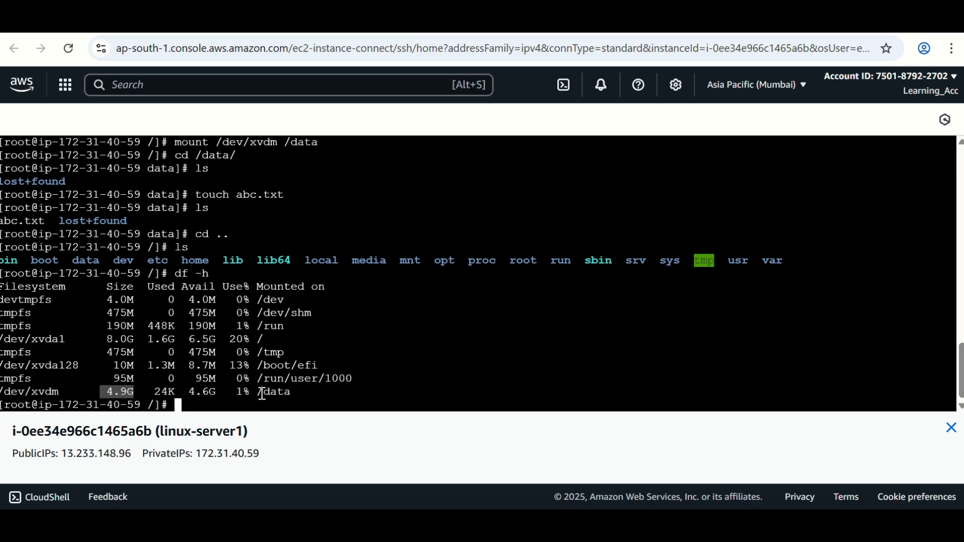
pyautogui.moveTo(258, 392); pyautogui.dragTo(291, 392)
pyautogui.click(200, 405)
pyautogui.moveTo(106, 392); pyautogui.dragTo(133, 394)
pyautogui.click(175, 405)
# Switch to the EC2 volumes list, view Volume1's details, and open its modify form.
pyautogui.click(369, 24)
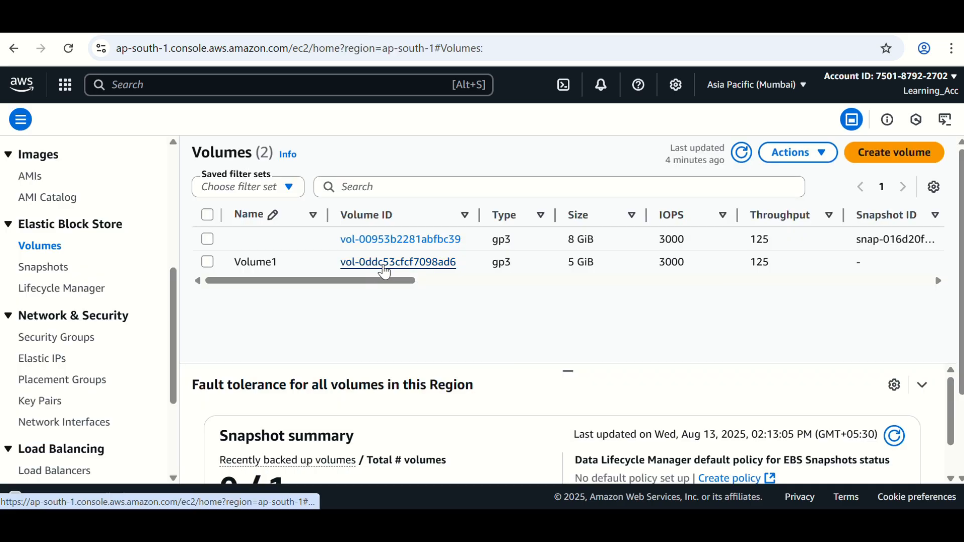
pyautogui.click(208, 261)
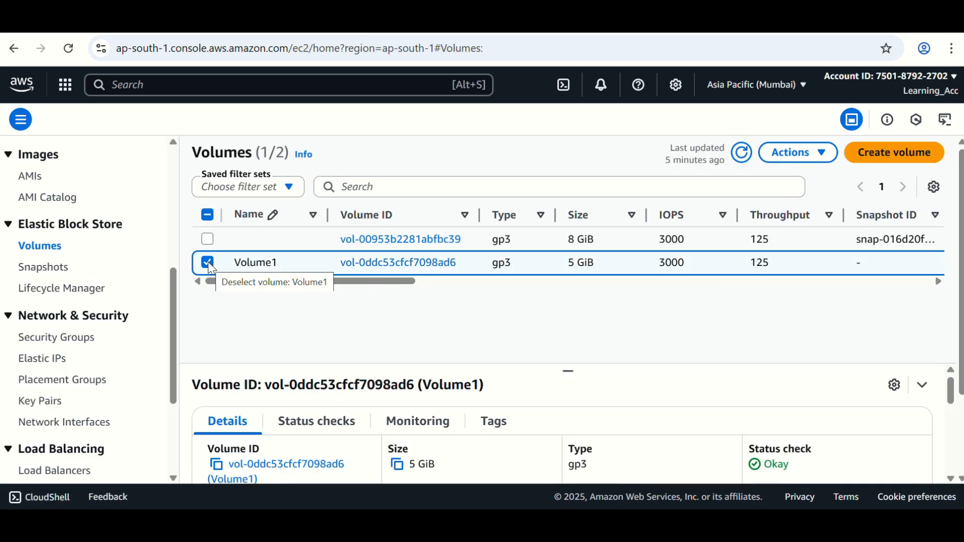
pyautogui.click(784, 158)
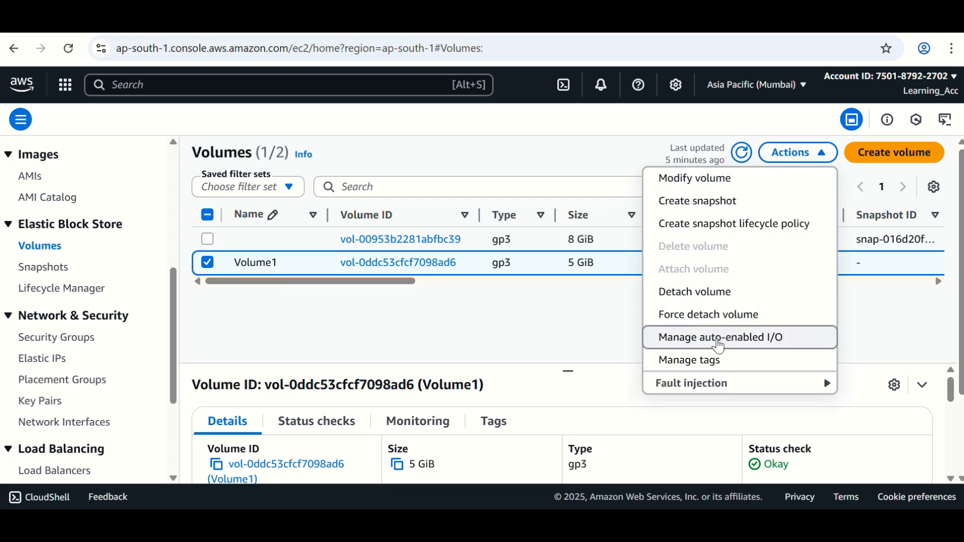
pyautogui.click(499, 340)
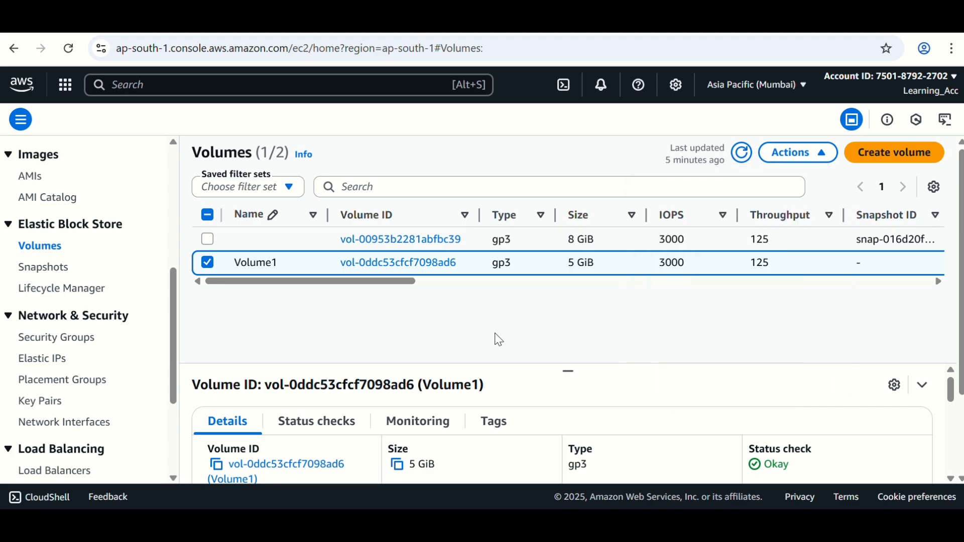
pyautogui.click(396, 263)
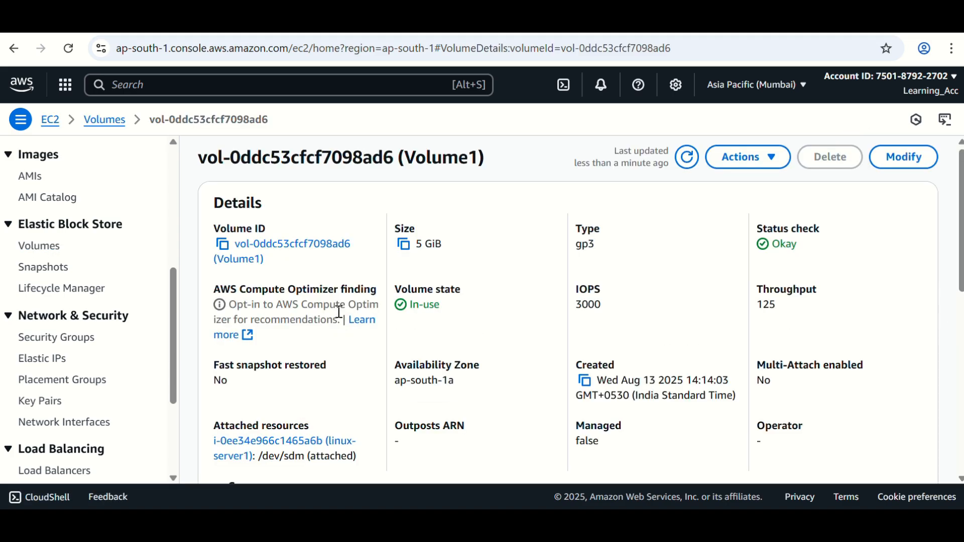
pyautogui.click(904, 157)
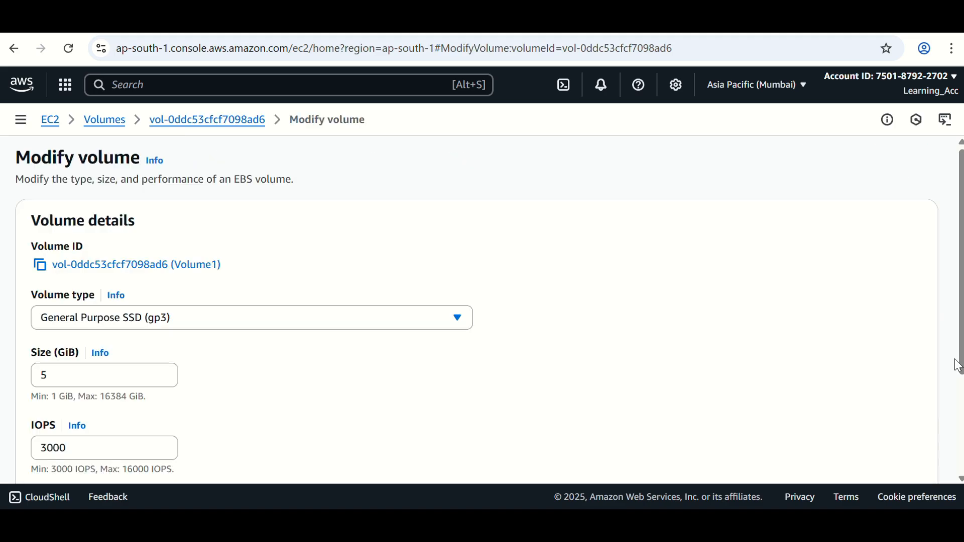
# Set Volume1's size to 10 GiB and confirm the volume modification.
pyautogui.scroll(-3, 96, 301)
pyautogui.click(58, 226)
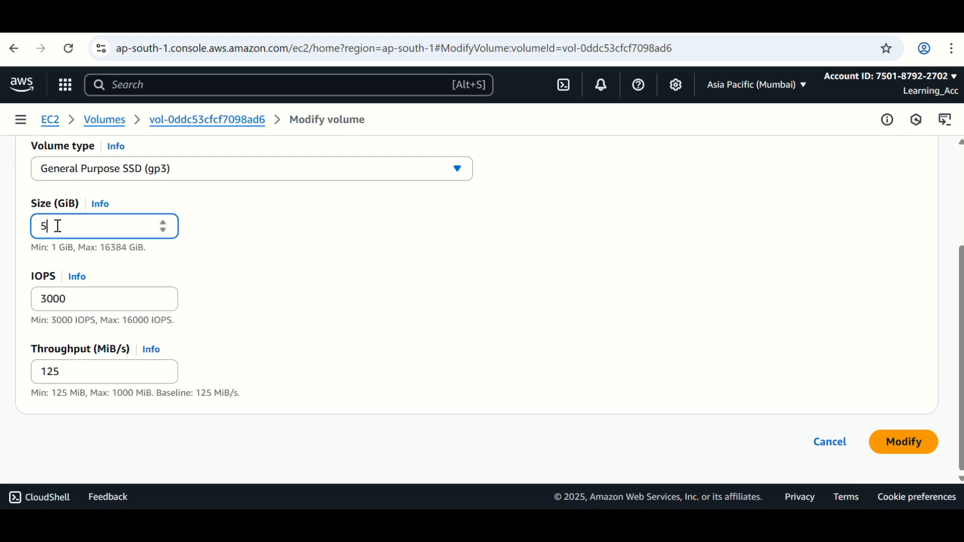
pyautogui.press('BackSpace')
pyautogui.write('10')
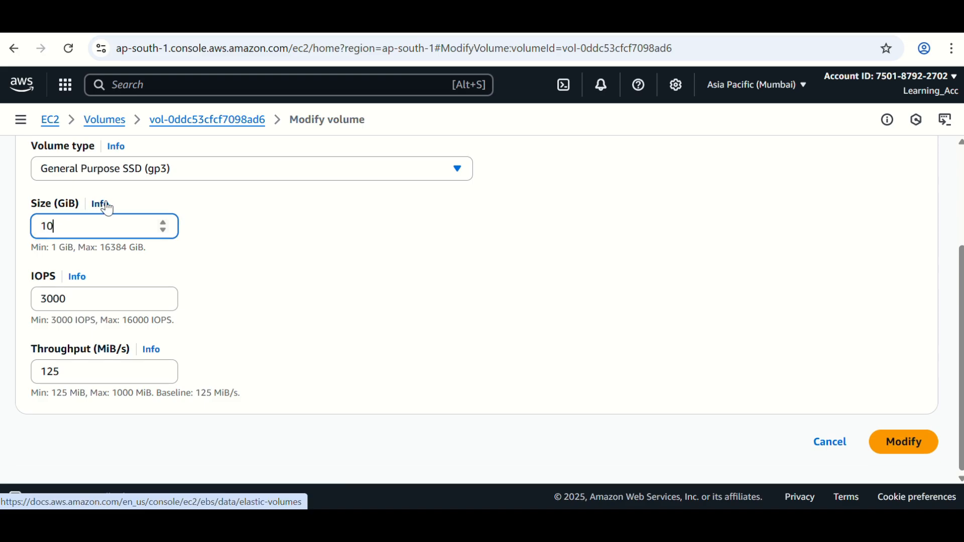
pyautogui.click(909, 443)
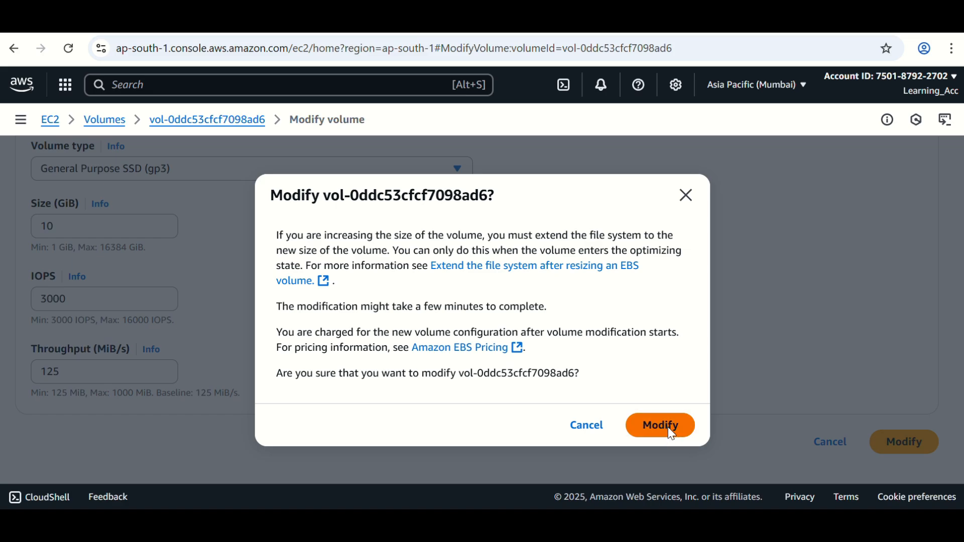
pyautogui.click(671, 435)
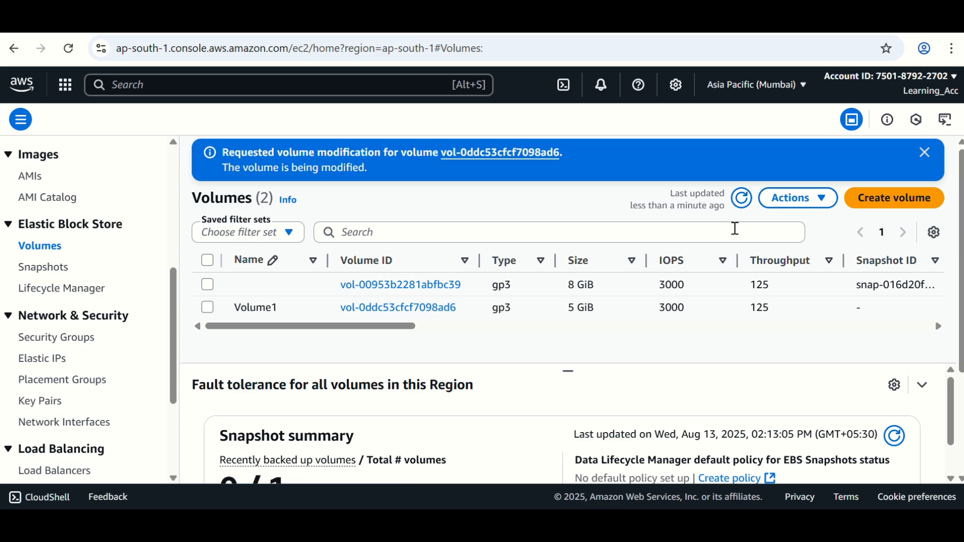
# Refresh the volumes list and check Volume1's size.
pyautogui.click(741, 199)
pyautogui.moveTo(568, 310); pyautogui.dragTo(605, 305)
pyautogui.click(561, 337)
# Switch to the linux-server1 terminal, run df -h, and check the filesystem size of /dev/xvdm.
pyautogui.click(714, 29)
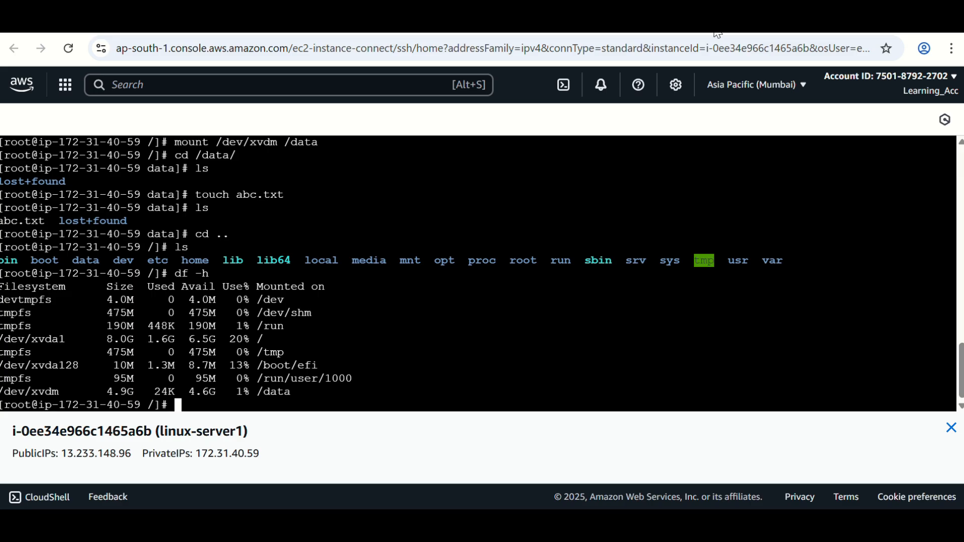
pyautogui.write('df -h')
pyautogui.press('Return')
pyautogui.moveTo(107, 391); pyautogui.dragTo(126, 385)
pyautogui.click(184, 392)
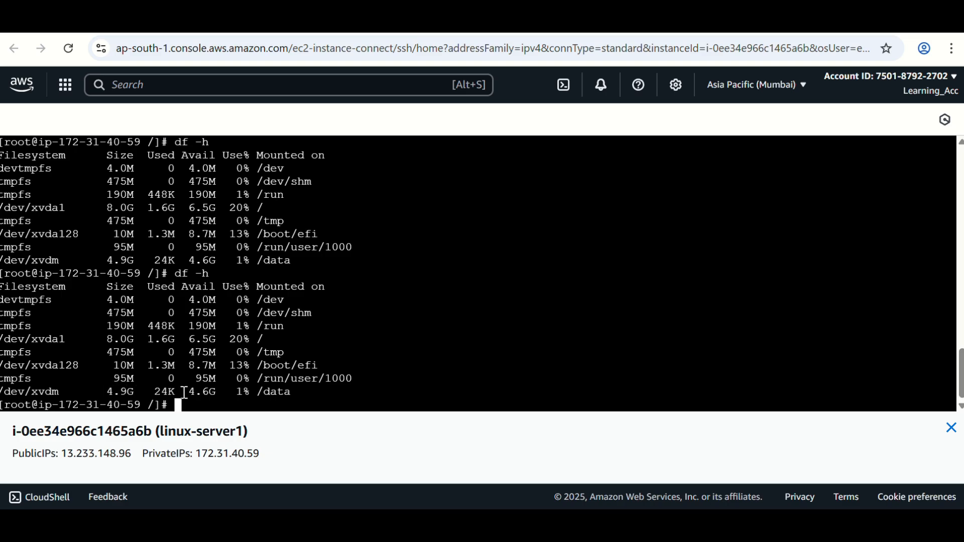
# List the block devices with lsblk and check the disk size of xvdm.
pyautogui.write('lsblk')
pyautogui.press('Return')
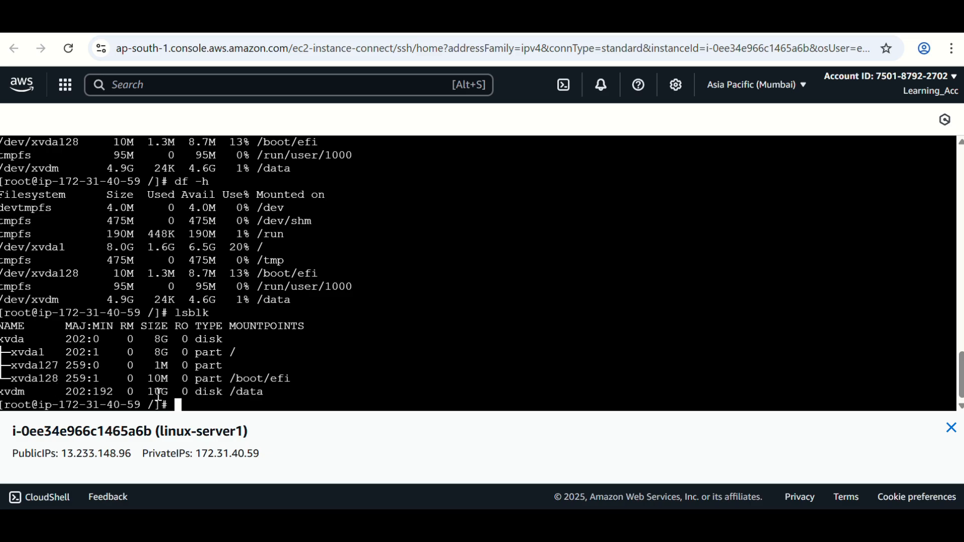
pyautogui.moveTo(154, 392); pyautogui.dragTo(169, 392)
pyautogui.click(193, 391)
# Extend the ext4 filesystem on /dev/xvdm to the enlarged volume with resize2fs.
pyautogui.write('resize2fs ')
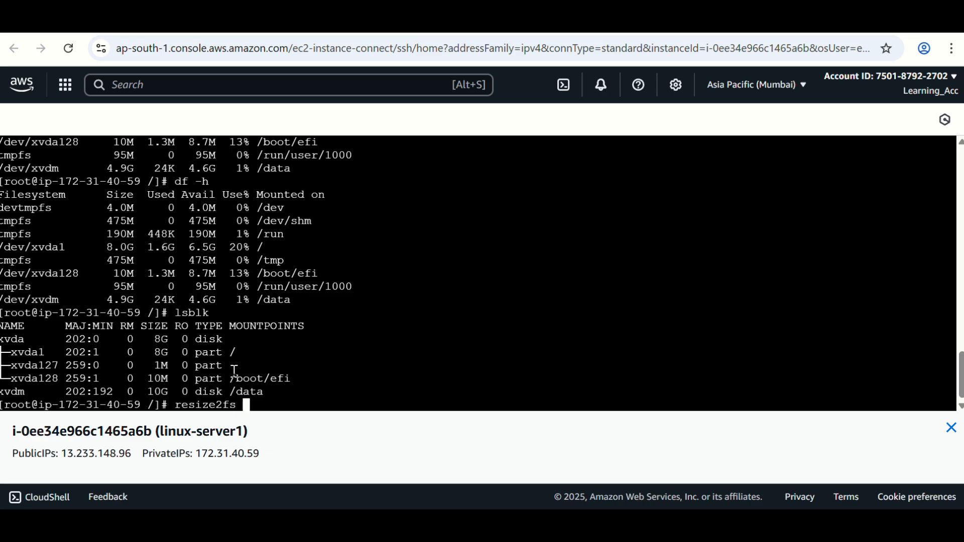
pyautogui.write('/dev/xvdm')
pyautogui.press('BackSpace')
pyautogui.press('Return')
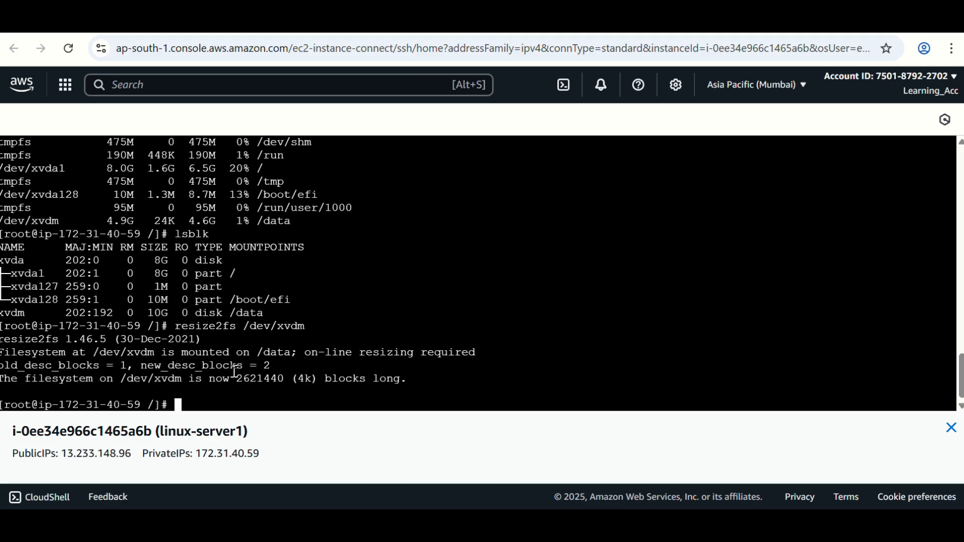
# Run df -h again and check the resized filesystem's size and its /data mount point.
pyautogui.write('df -h')
pyautogui.press('Return')
pyautogui.moveTo(106, 392); pyautogui.dragTo(134, 392)
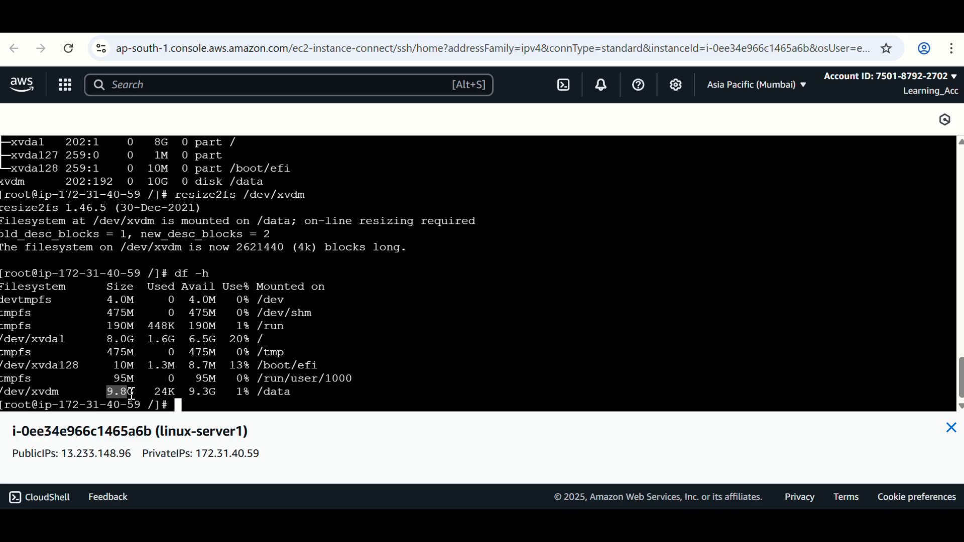
pyautogui.doubleClick(267, 395)
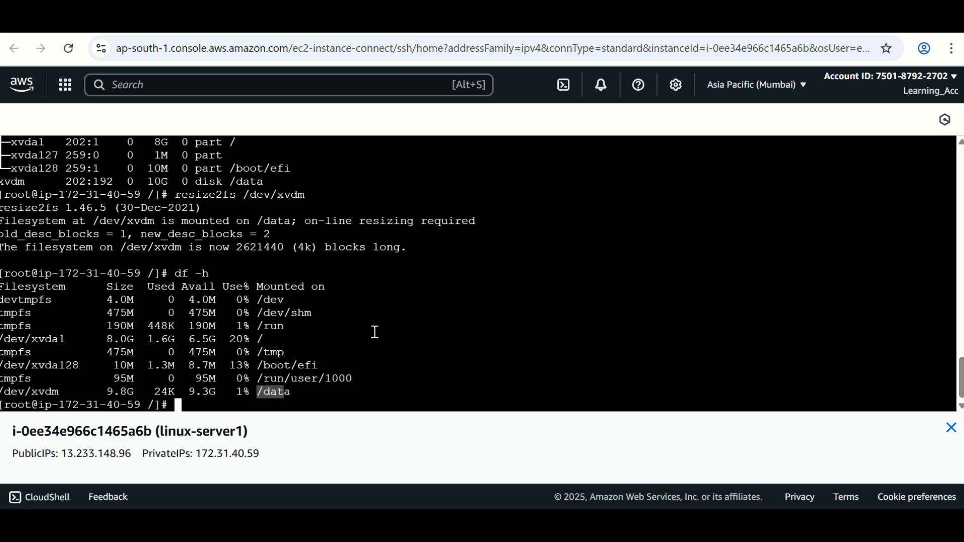
# Review the resize2fs command in the terminal output and return to the EC2 volumes list.
pyautogui.scroll(2, 302, 264)
pyautogui.moveTo(176, 273); pyautogui.dragTo(305, 273)
pyautogui.click(374, 20)
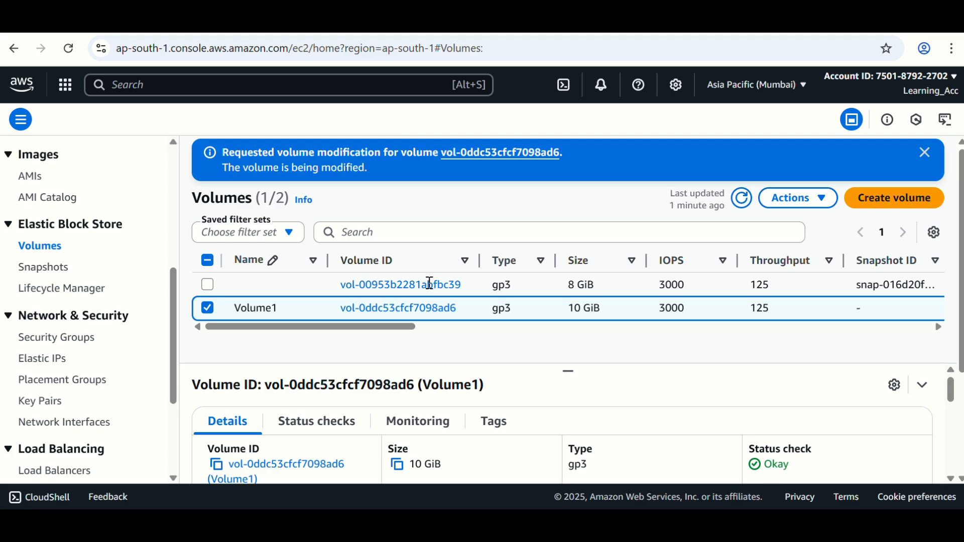
# Review the resize2fs command in the terminal and compare the /dev/xvdm sizes in the df -h outputs before and after it.
pyautogui.moveTo(389, 328); pyautogui.dragTo(342, 319)
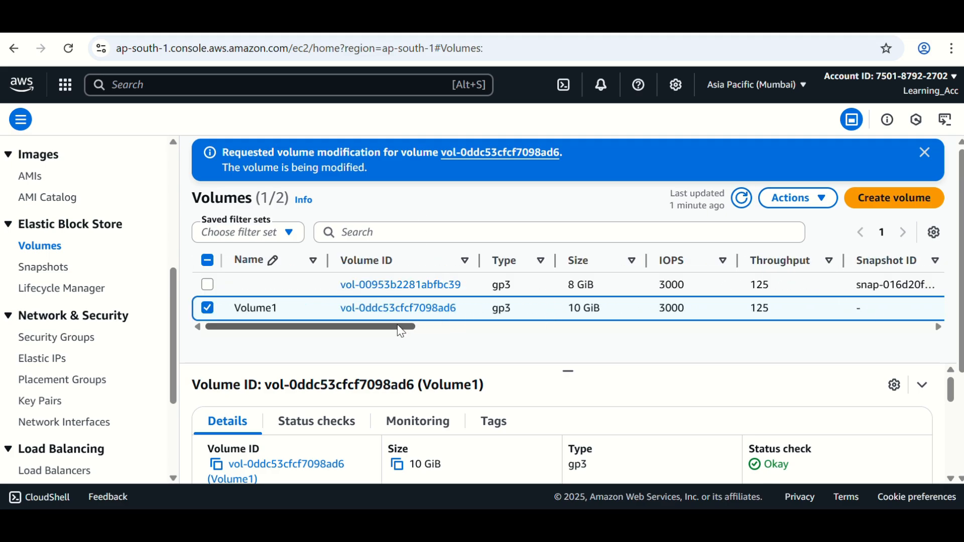
pyautogui.click(686, 34)
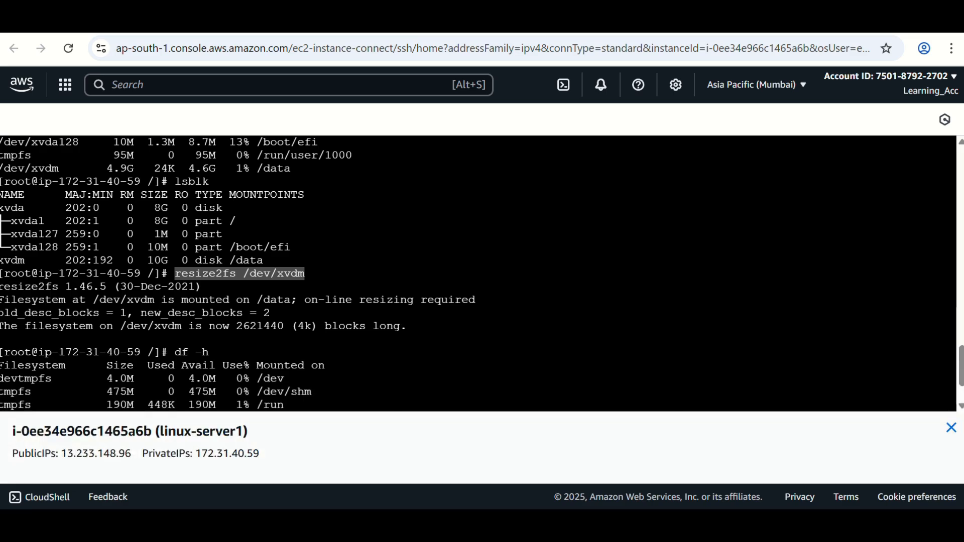
pyautogui.click(200, 282)
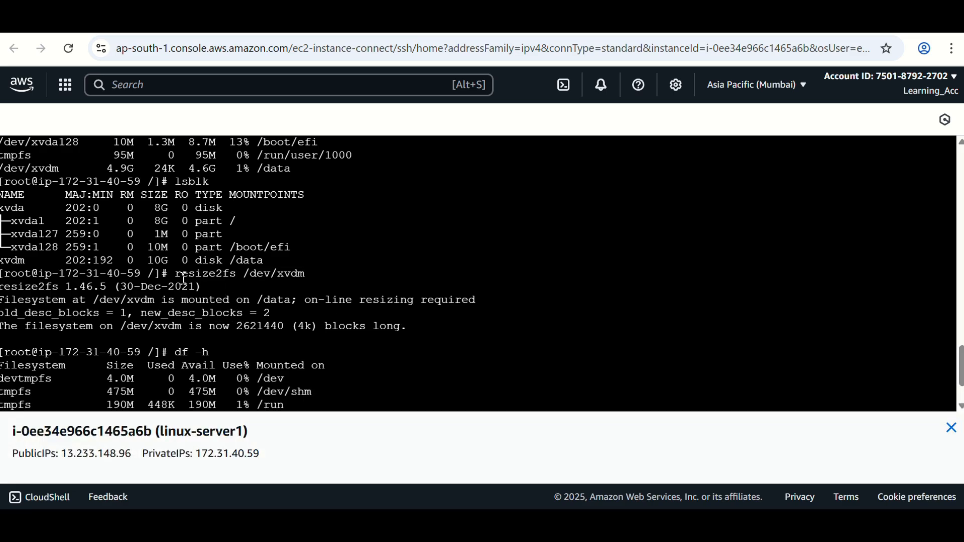
pyautogui.moveTo(176, 276); pyautogui.dragTo(230, 276)
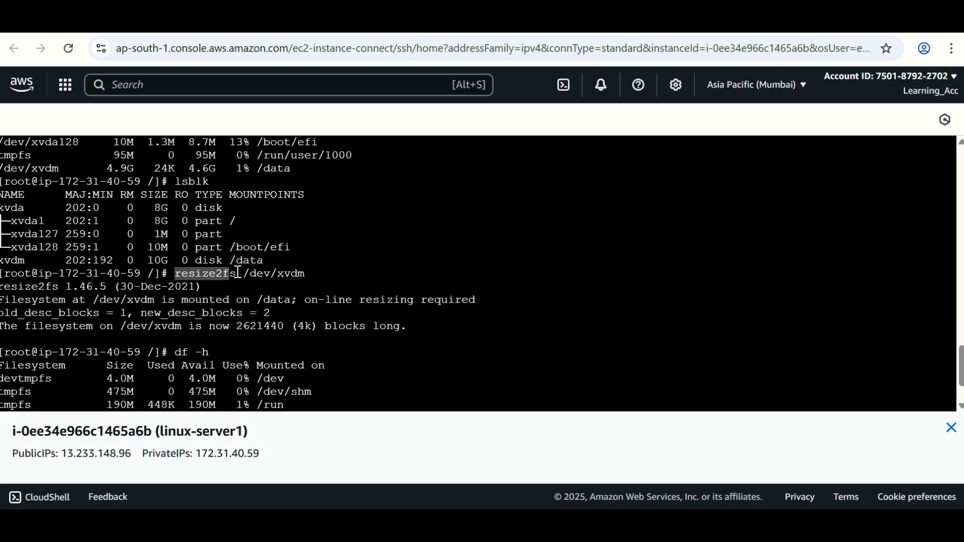
pyautogui.doubleClick(260, 273)
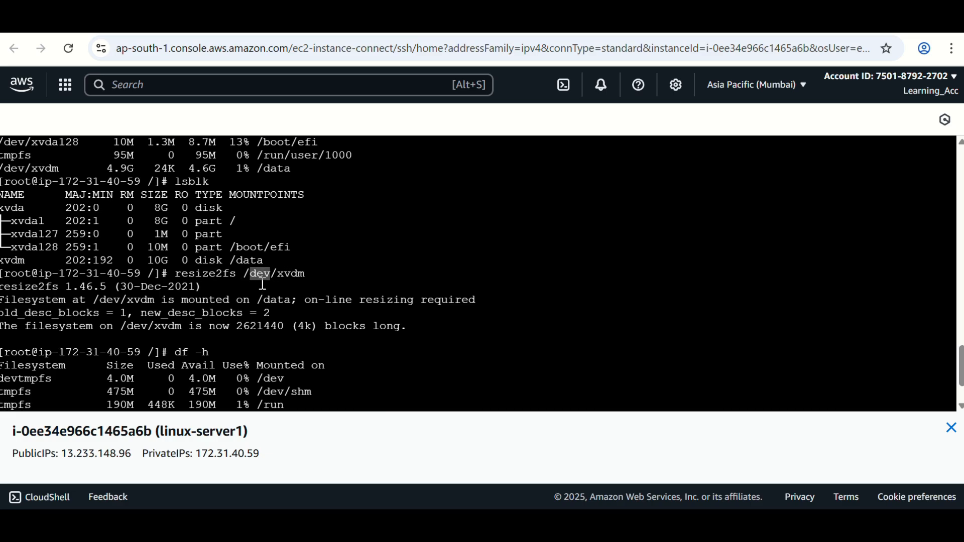
pyautogui.scroll(-2, 263, 310)
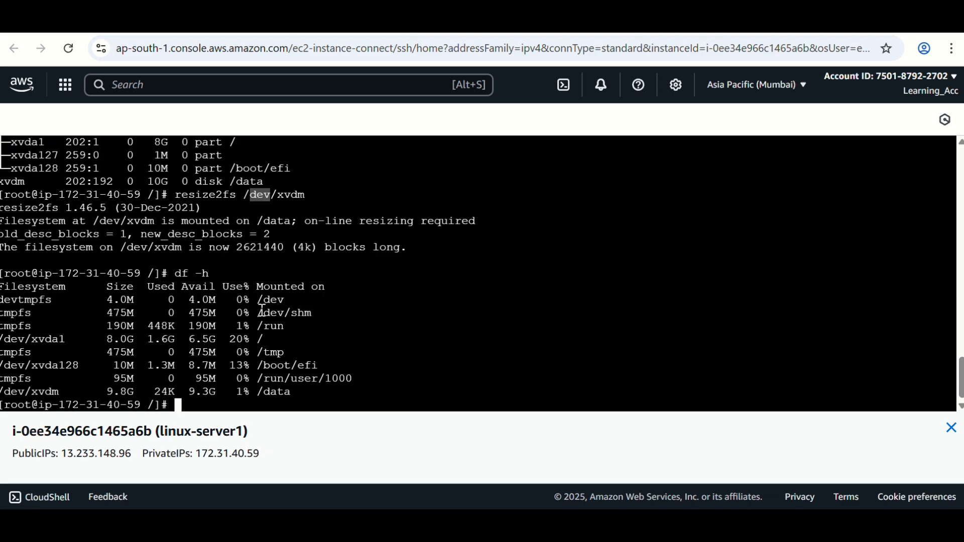
pyautogui.doubleClick(122, 392)
pyautogui.scroll(2, 150, 367)
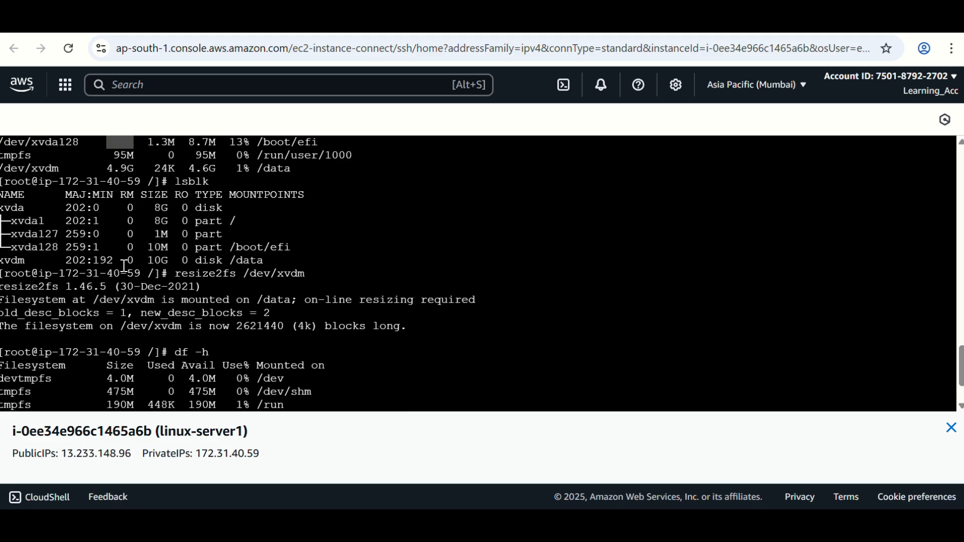
pyautogui.scroll(2, 141, 246)
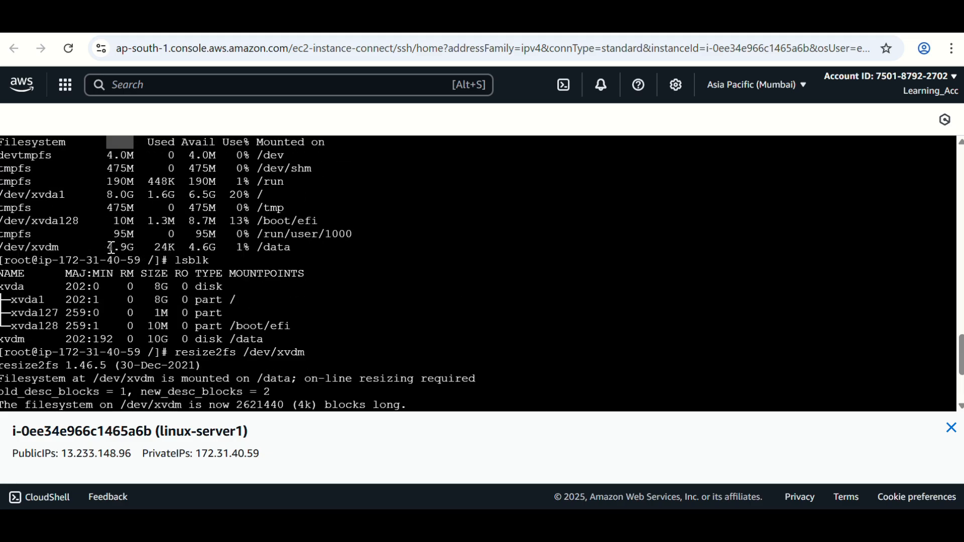
pyautogui.doubleClick(121, 247)
pyautogui.scroll(-4, 303, 297)
# Unmount /data with umount and list the mounted filesystems with df -h.
pyautogui.click(199, 398)
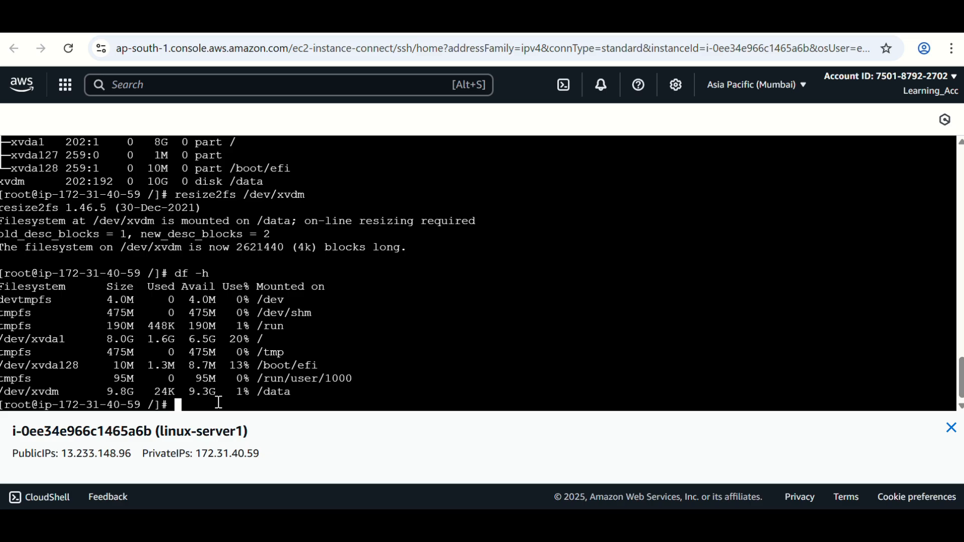
pyautogui.write('umount')
pyautogui.press('BackSpace')
pyautogui.press('BackSpace')
pyautogui.press('BackSpace')
pyautogui.press('BackSpace')
pyautogui.press('BackSpace')
pyautogui.press('BackSpace')
pyautogui.write('umount /d')
pyautogui.press('Tab')
pyautogui.press('BackSpace')
pyautogui.press('Return')
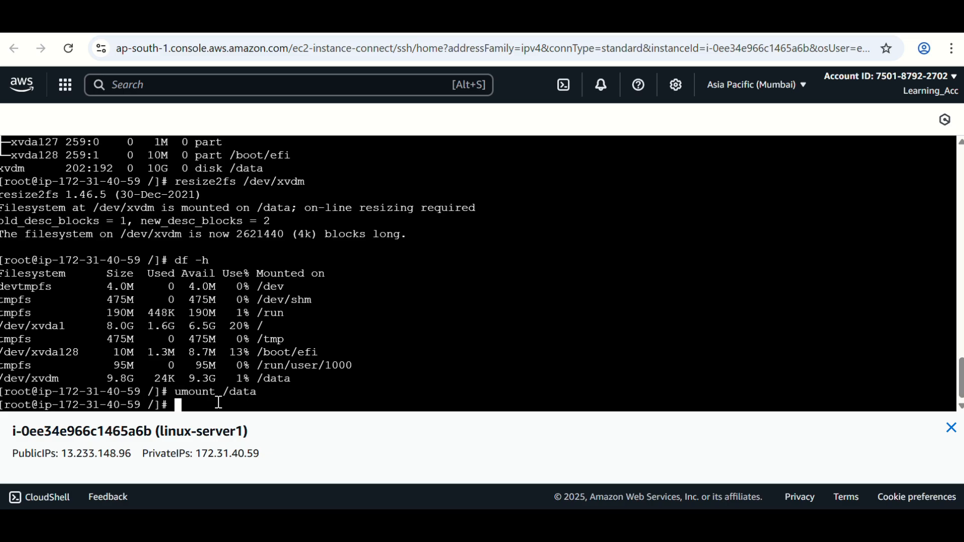
pyautogui.write('df -h')
pyautogui.press('Return')
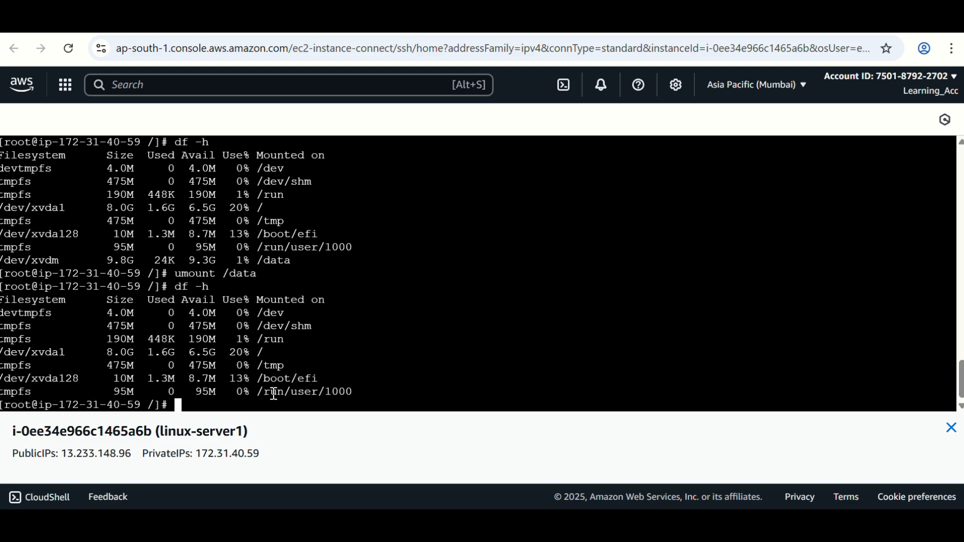
# Refresh the EC2 volumes list and detach Volume1 from the instance, confirming the detachment.
pyautogui.click(371, 25)
pyautogui.click(741, 198)
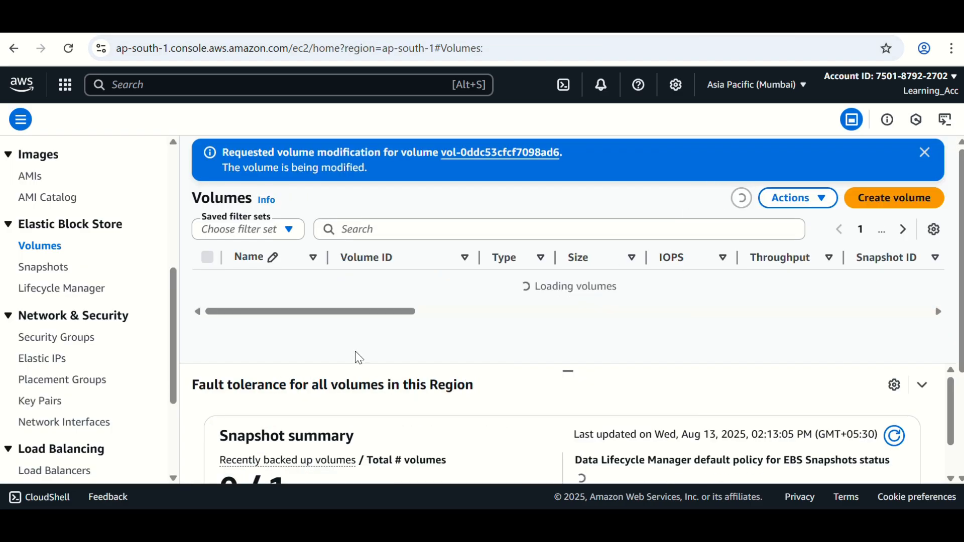
pyautogui.click(213, 307)
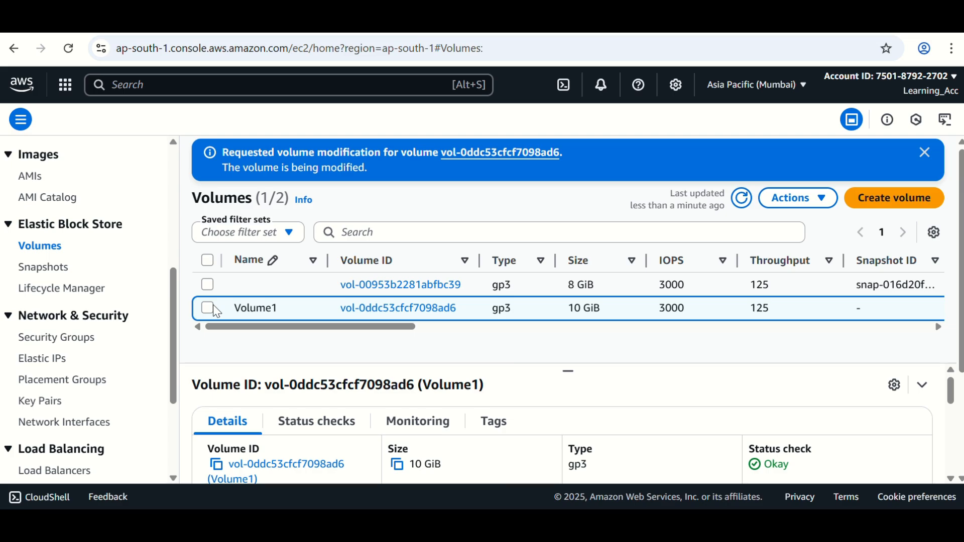
pyautogui.click(798, 197)
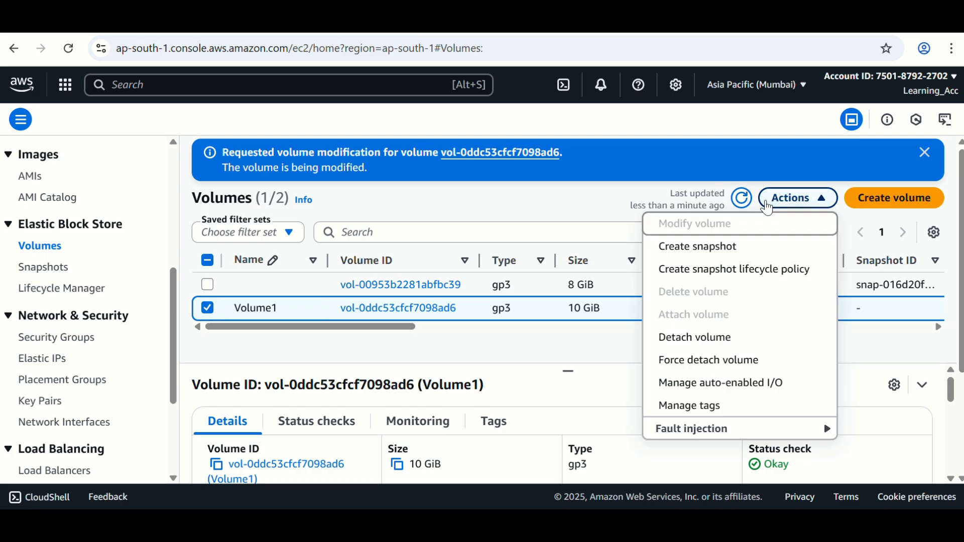
pyautogui.click(698, 337)
pyautogui.click(736, 371)
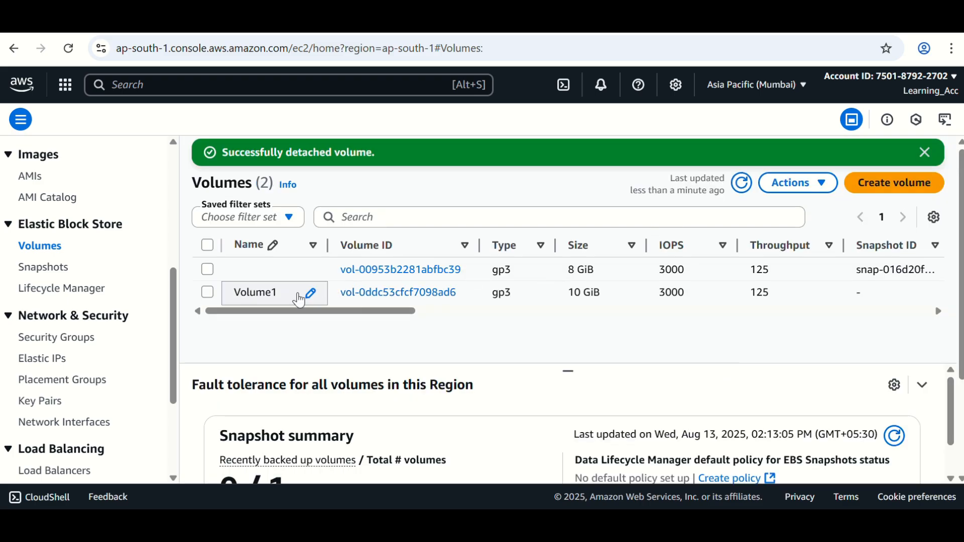
# Refresh the volumes list and check whether the delete action is available for Volume1.
pyautogui.click(747, 188)
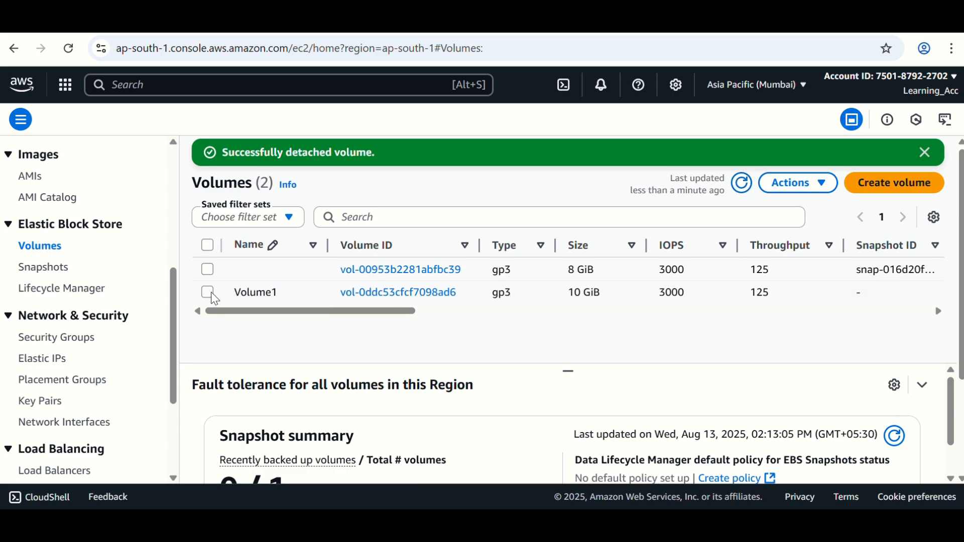
pyautogui.click(207, 293)
pyautogui.click(798, 184)
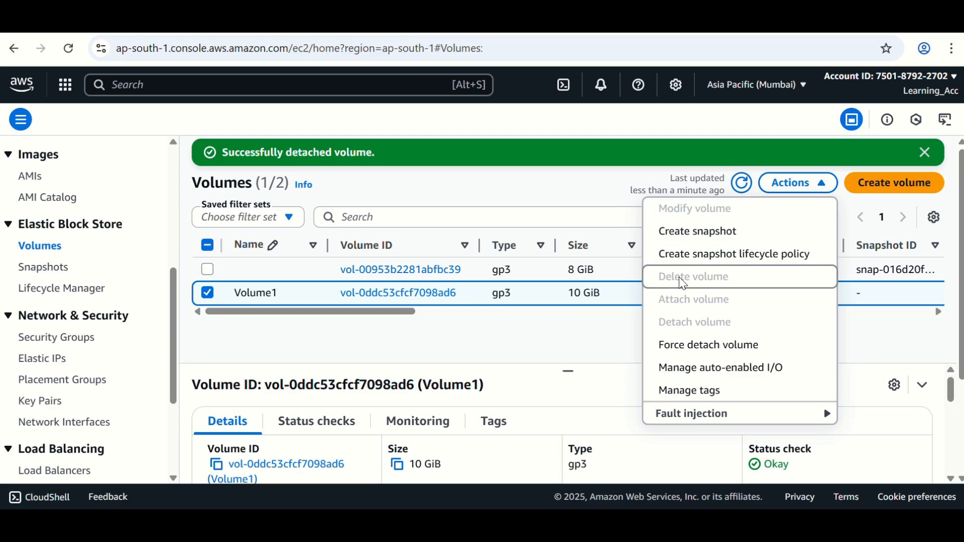
pyautogui.click(610, 321)
# Delete the detached Volume1, confirming with "delete", and return to the instance's terminal session.
pyautogui.click(742, 184)
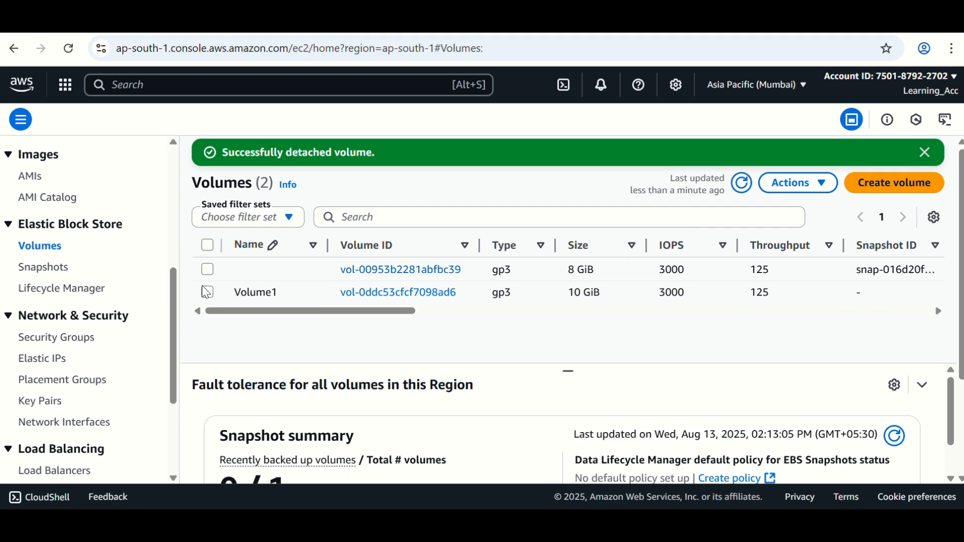
pyautogui.click(215, 294)
pyautogui.click(789, 182)
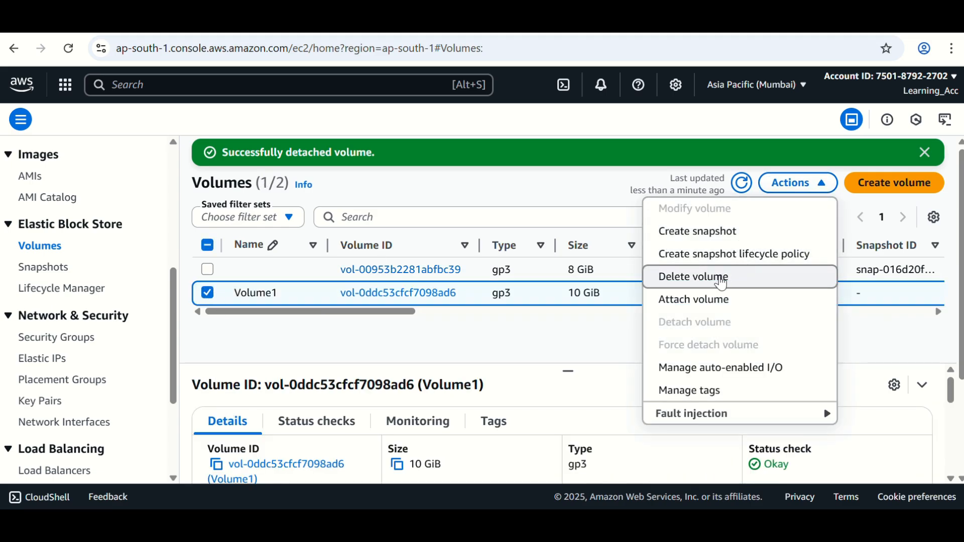
pyautogui.click(721, 277)
pyautogui.click(460, 356)
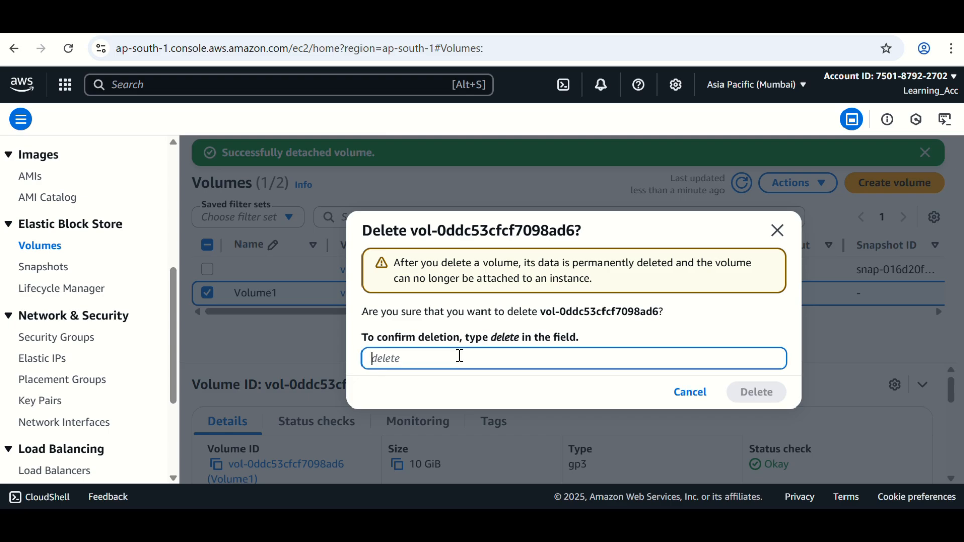
pyautogui.write('delete')
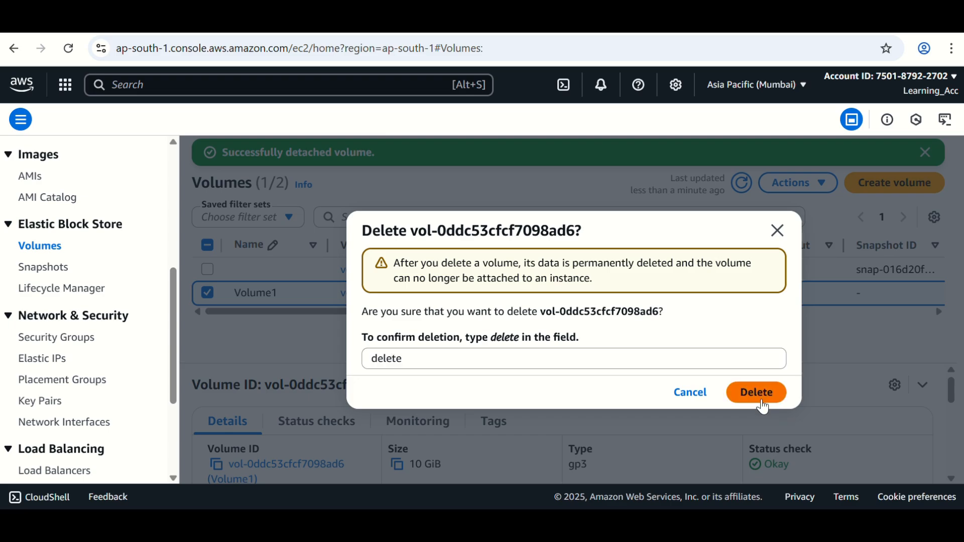
pyautogui.click(764, 402)
pyautogui.click(751, 186)
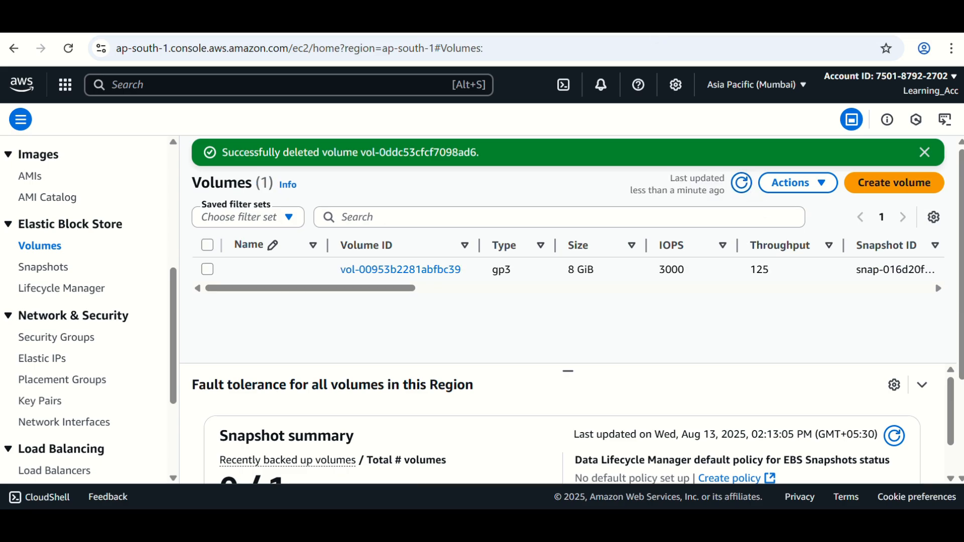
pyautogui.hotkey('ctrl', 'Tab')
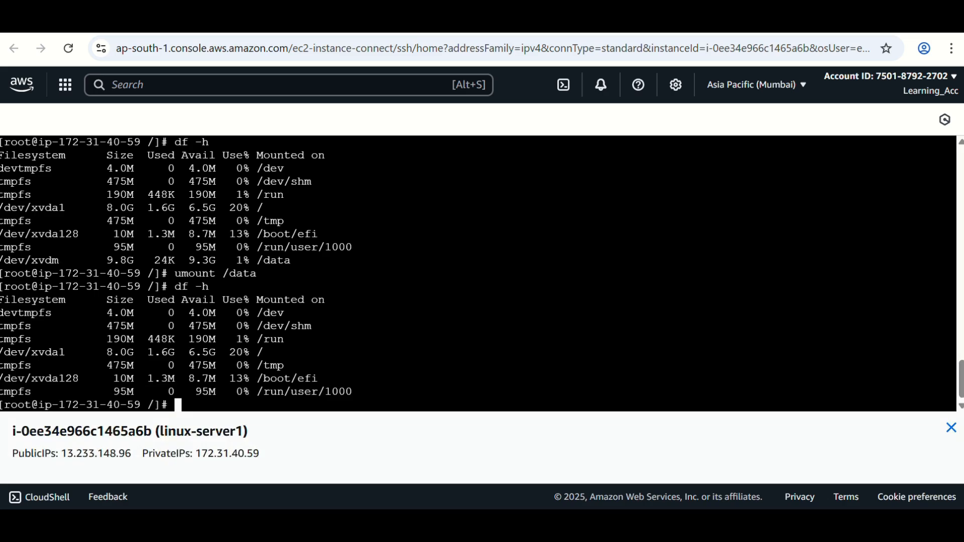